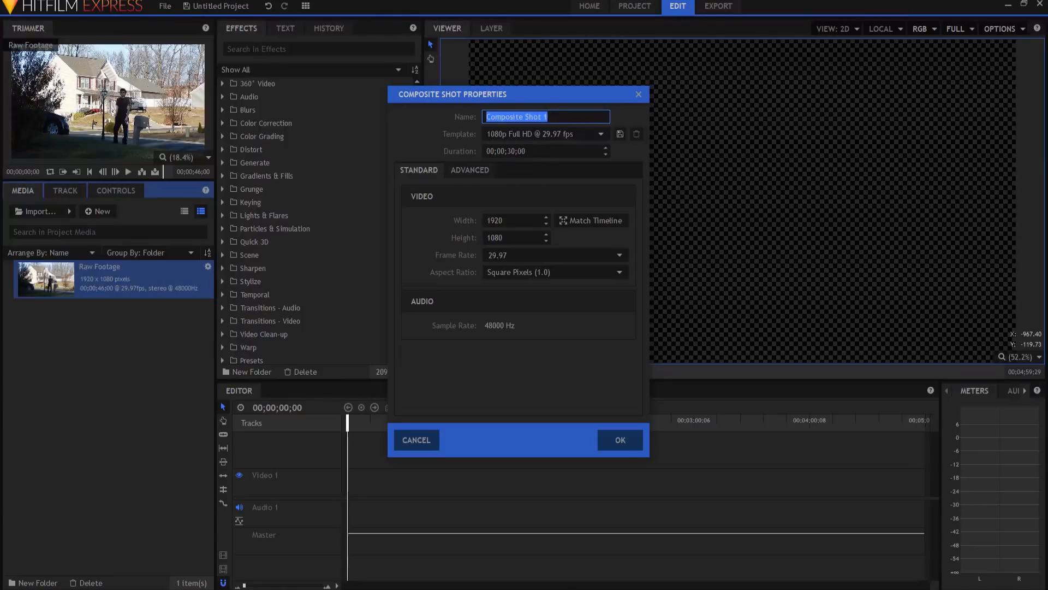
Step: Create the composite shot with a duration of 6 seconds and add the Raw Footage clip to its timeline
drag(508, 151, 513, 151)
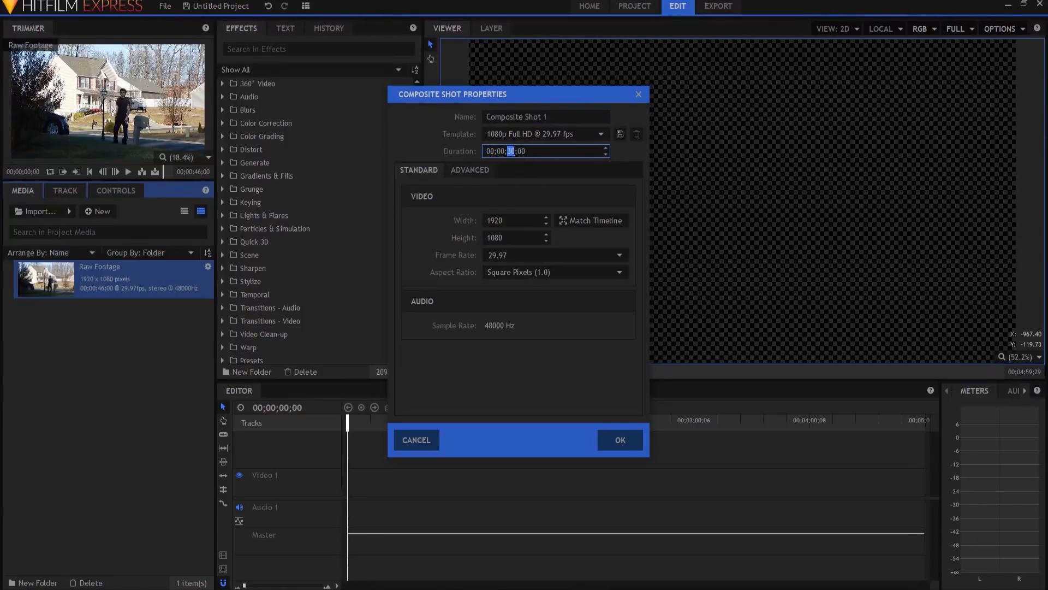
key(Return)
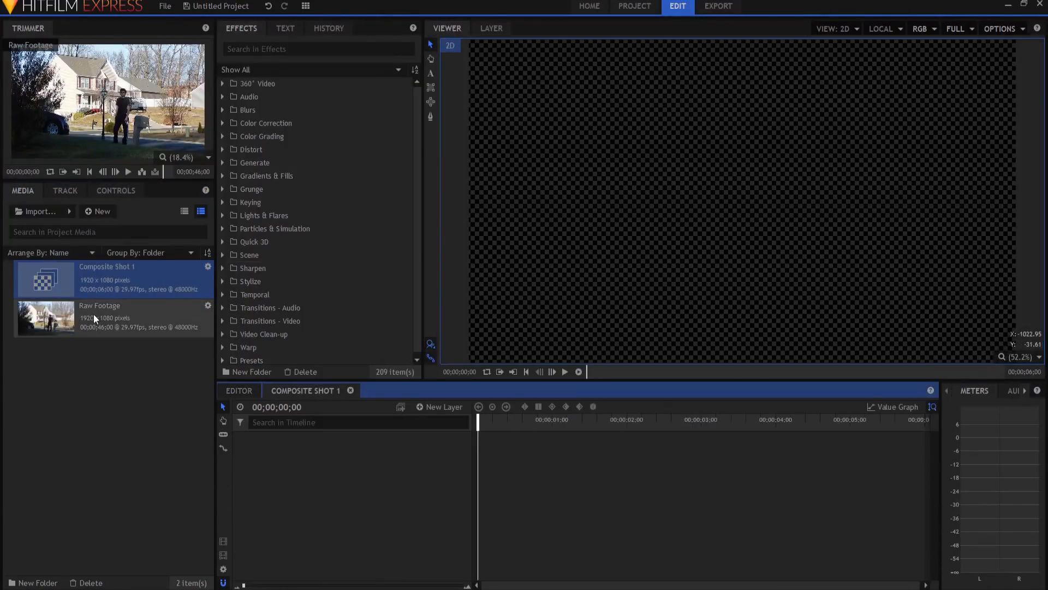
drag(83, 316, 322, 453)
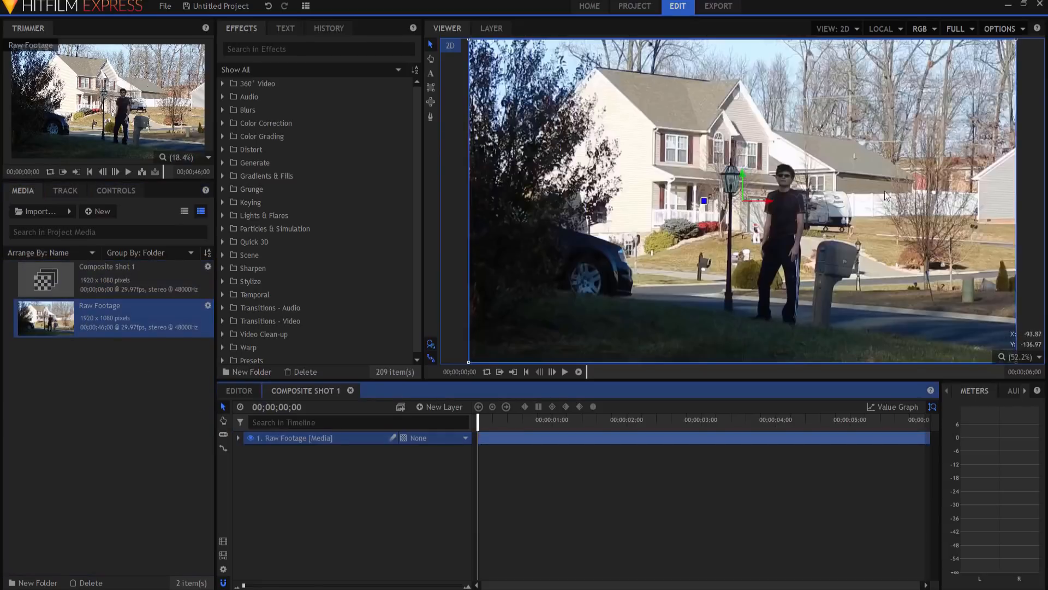
Step: Slide the Raw Footage layer earlier, slice it at 00;00;00;00 and remove the portion before that point
mouse_move(481, 421)
mouse_down()
mouse_move(693, 412)
mouse_move(478, 419)
mouse_up()
drag(736, 440, 565, 433)
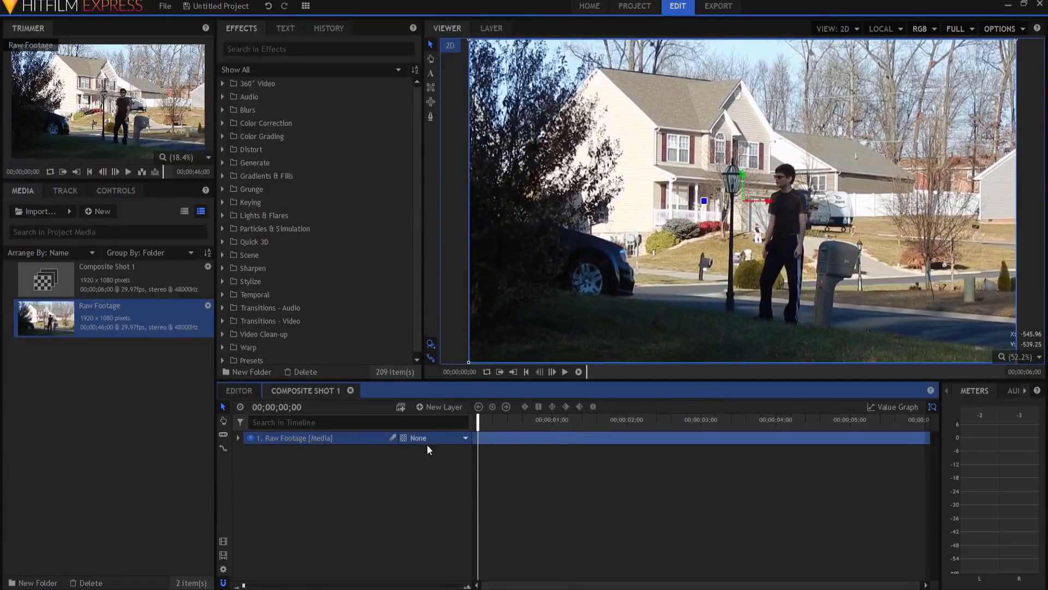
right_click(481, 435)
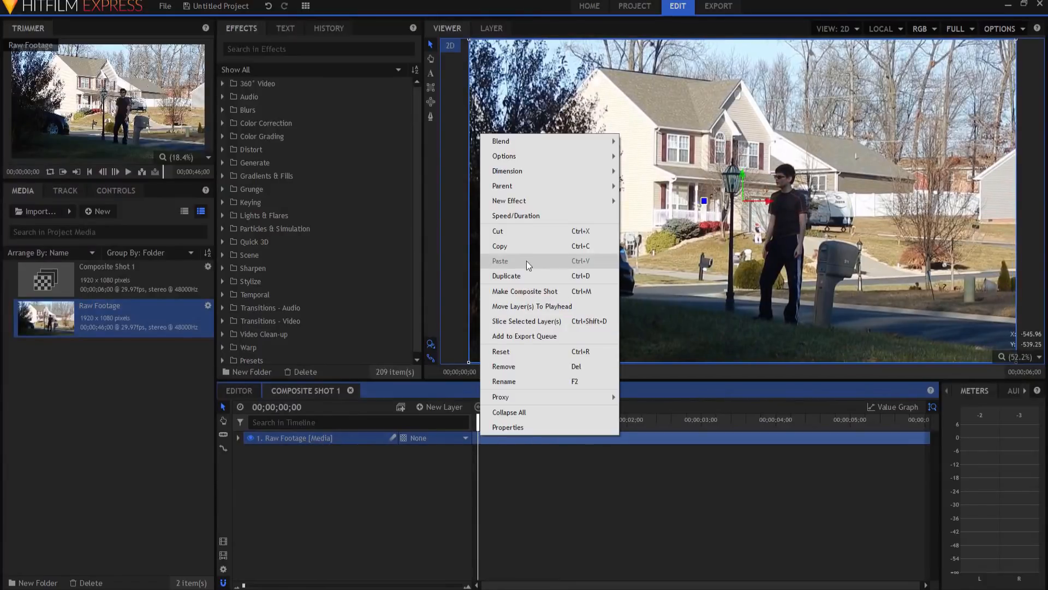
click(511, 320)
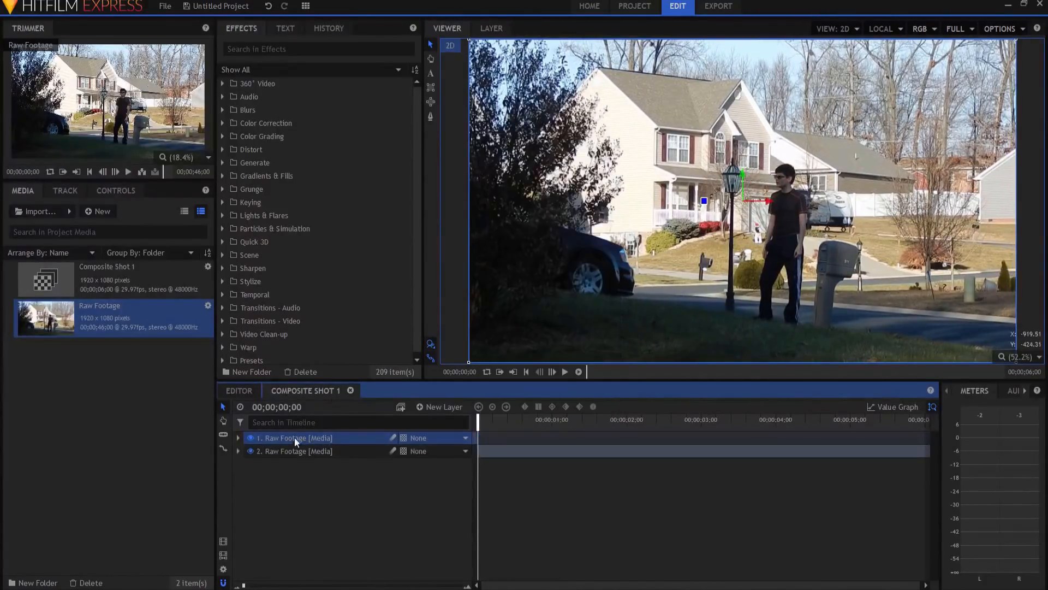
key(Delete)
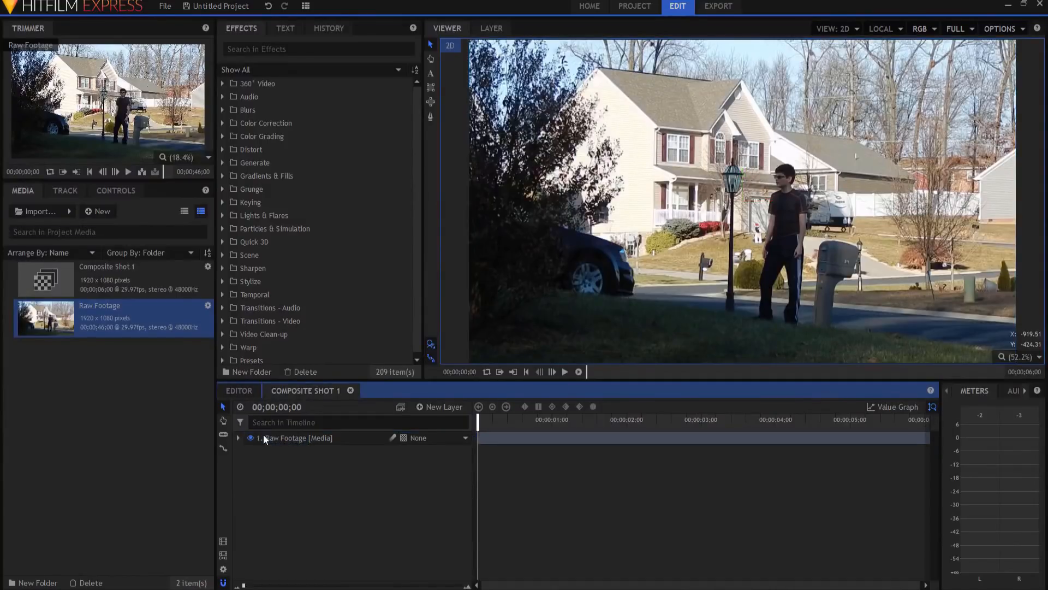
Step: Play the shot to find the man's jump and slice the footage layer at 00;00;01;16
click(565, 372)
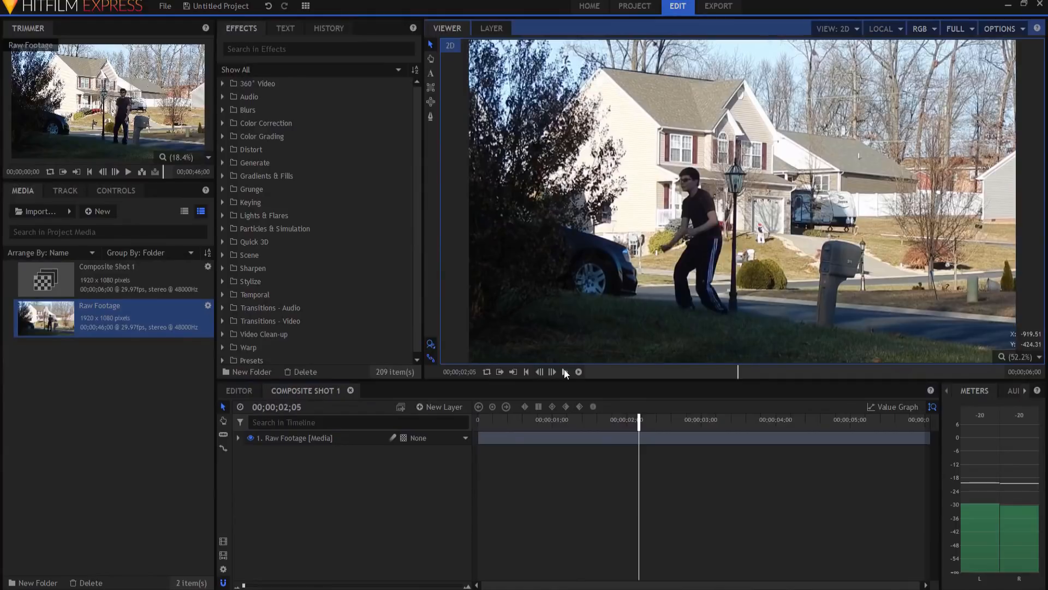
drag(638, 421, 591, 418)
right_click(594, 438)
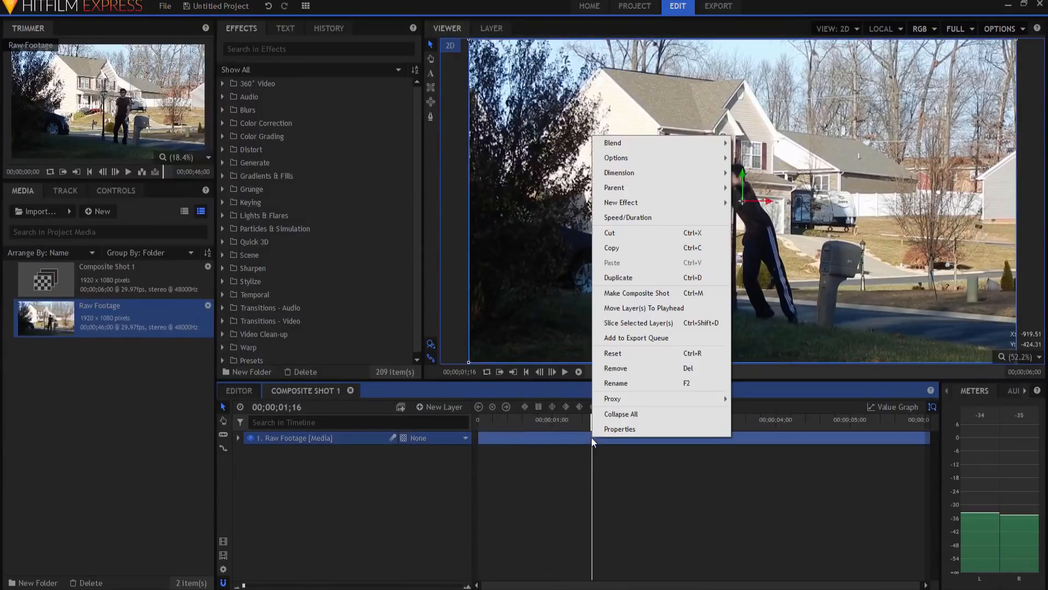
click(622, 323)
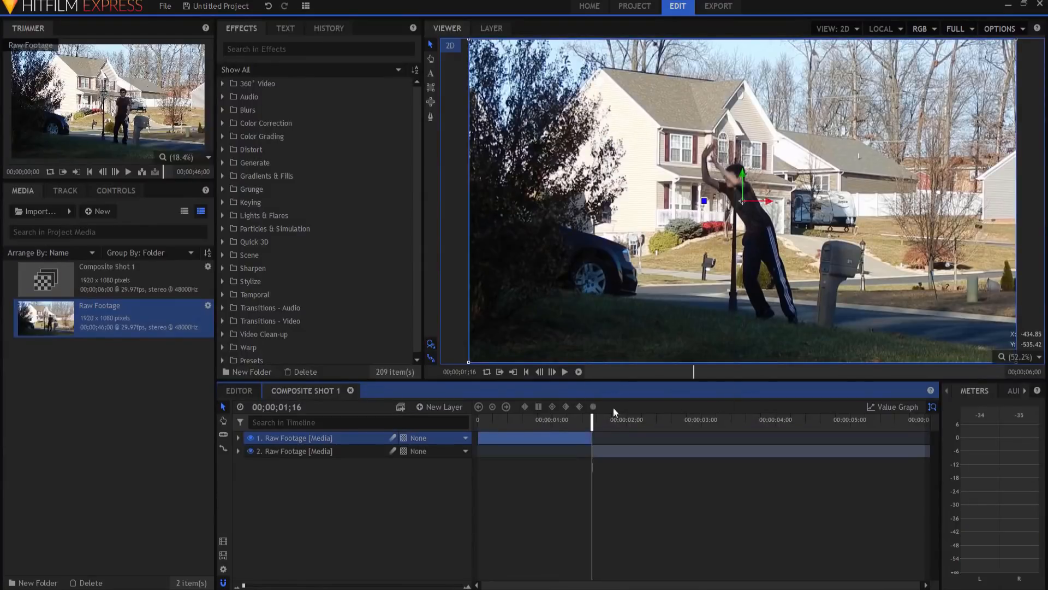
Step: Trim the second clip to start on the empty front-yard background and align its start with the first clip's end at 00;00;01;16
drag(597, 420, 648, 420)
click(788, 450)
drag(788, 450, 403, 450)
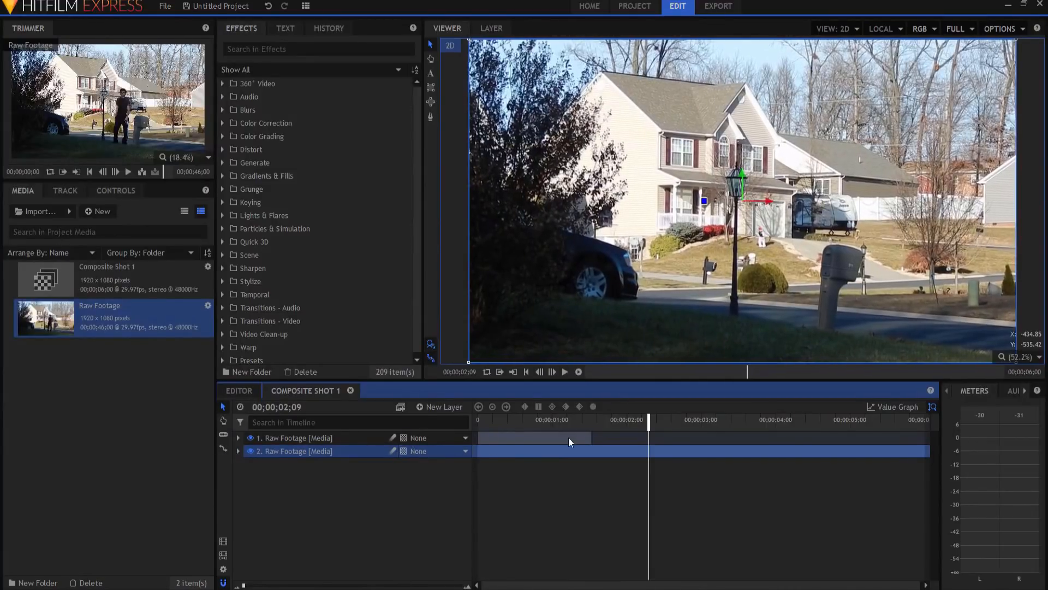
right_click(652, 456)
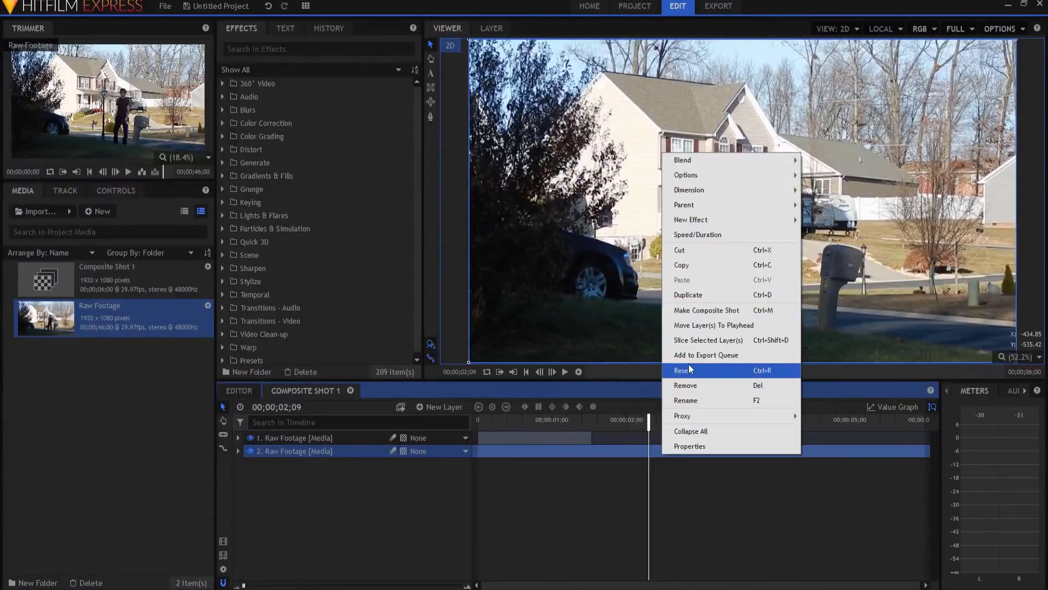
click(689, 341)
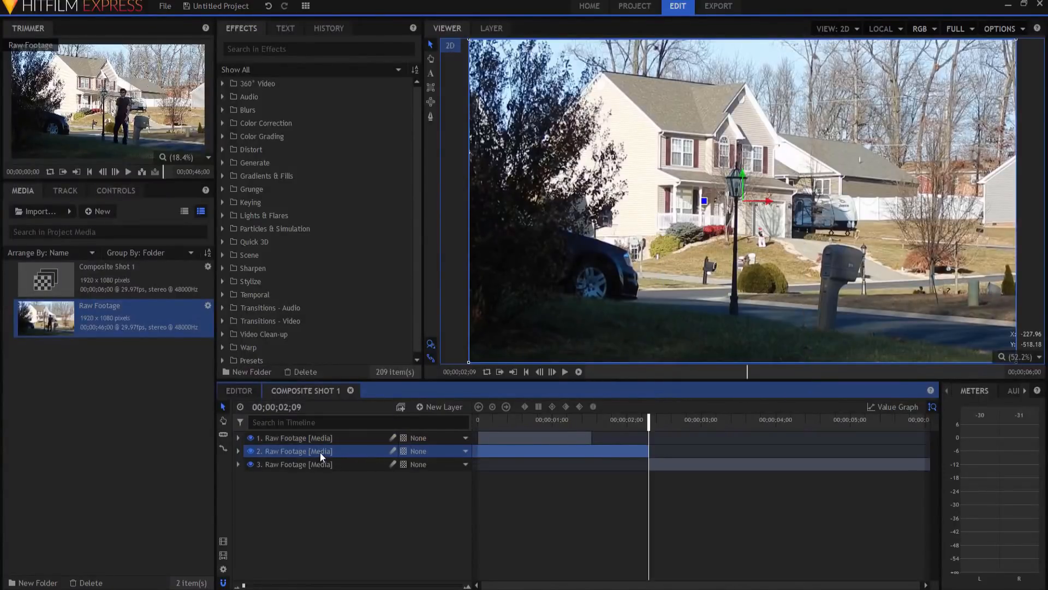
key(Delete)
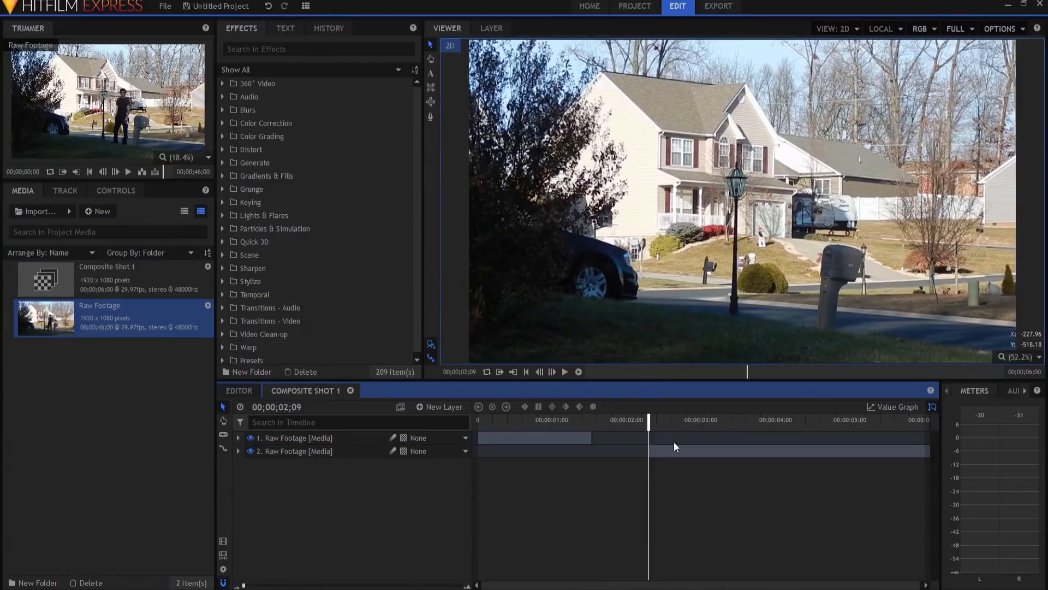
drag(676, 445, 615, 467)
Step: Slice the empty-background clip at 00;00;03;20, where the footage changes to the backyard
drag(664, 423, 750, 419)
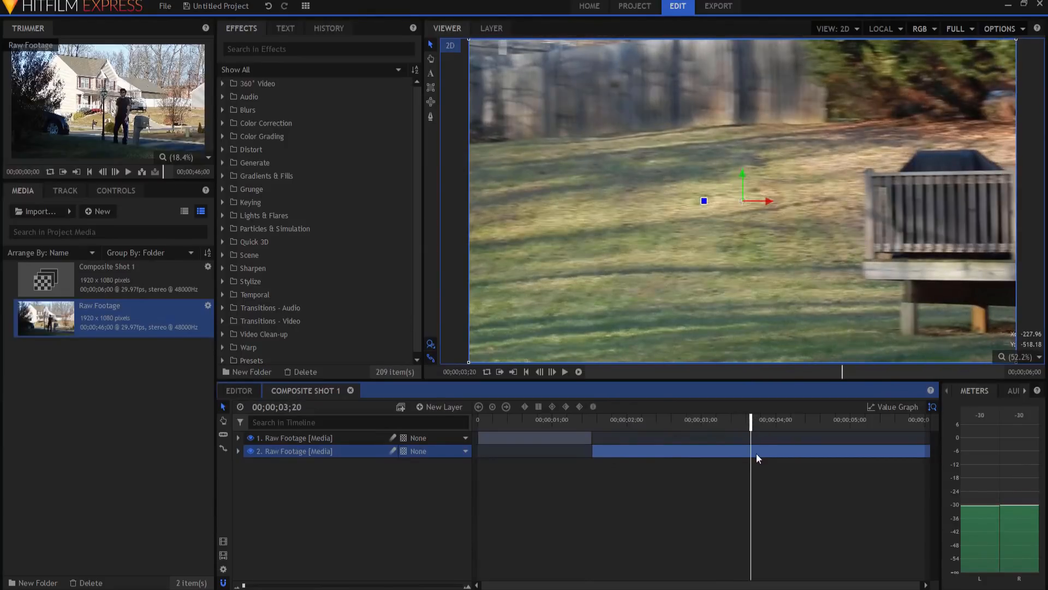
right_click(757, 455)
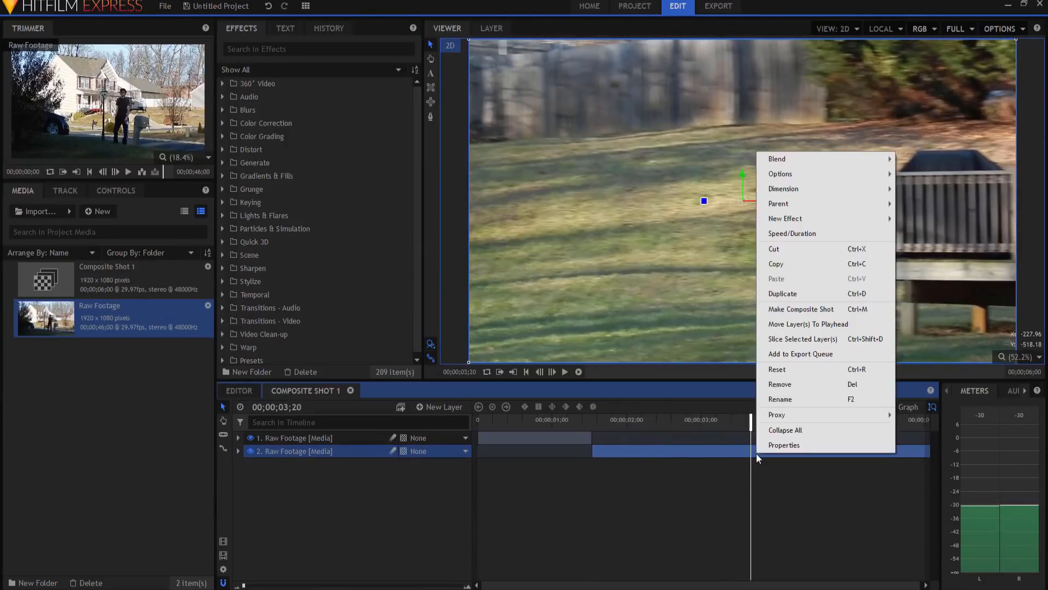
click(785, 340)
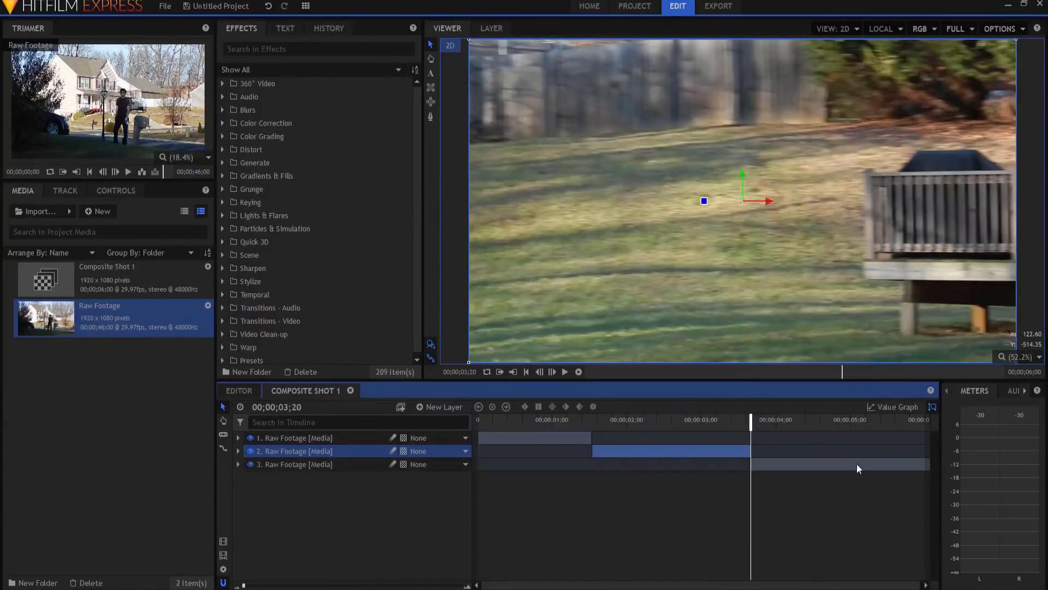
Step: Slide the remaining footage earlier until the backyard landing falls at 00;00;03;20, then cut there and remove the part before it
drag(876, 467, 214, 460)
drag(811, 470, 68, 469)
drag(847, 462, 179, 468)
right_click(759, 468)
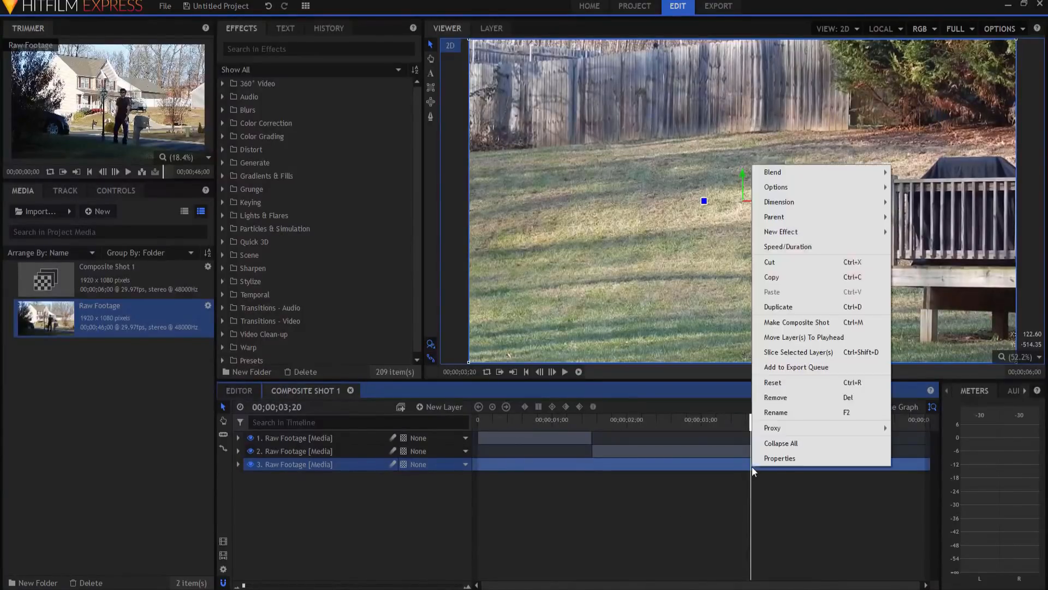
click(795, 355)
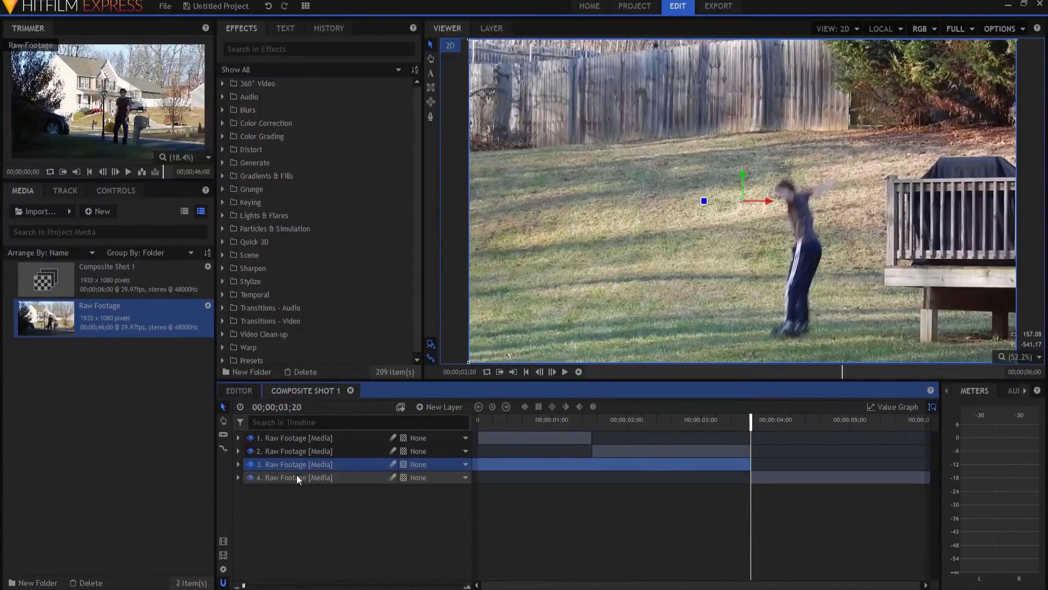
key(Delete)
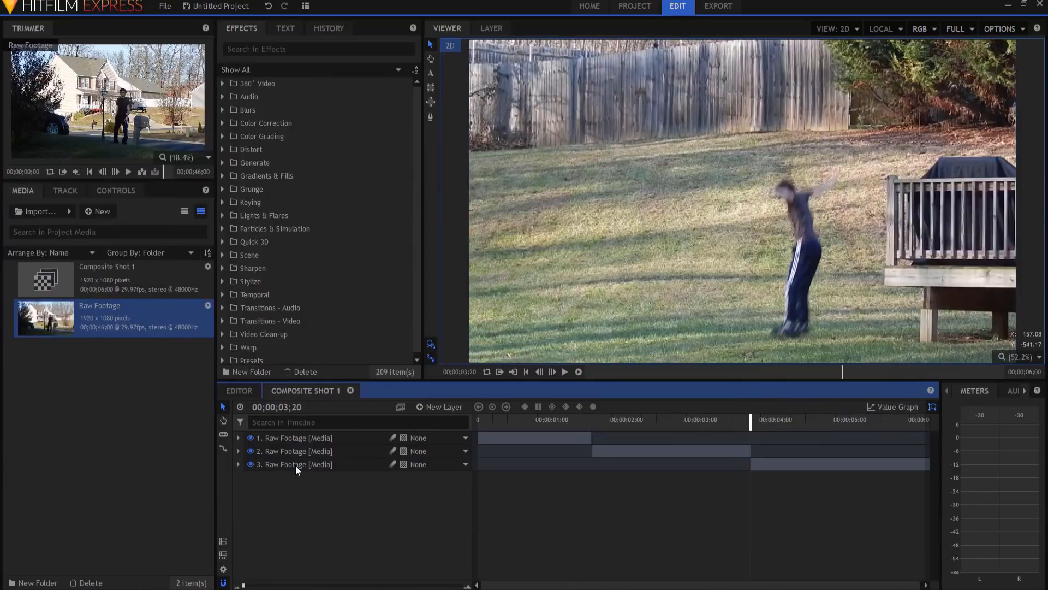
Step: Play the composite shot from the beginning to review the three assembled clips
click(527, 372)
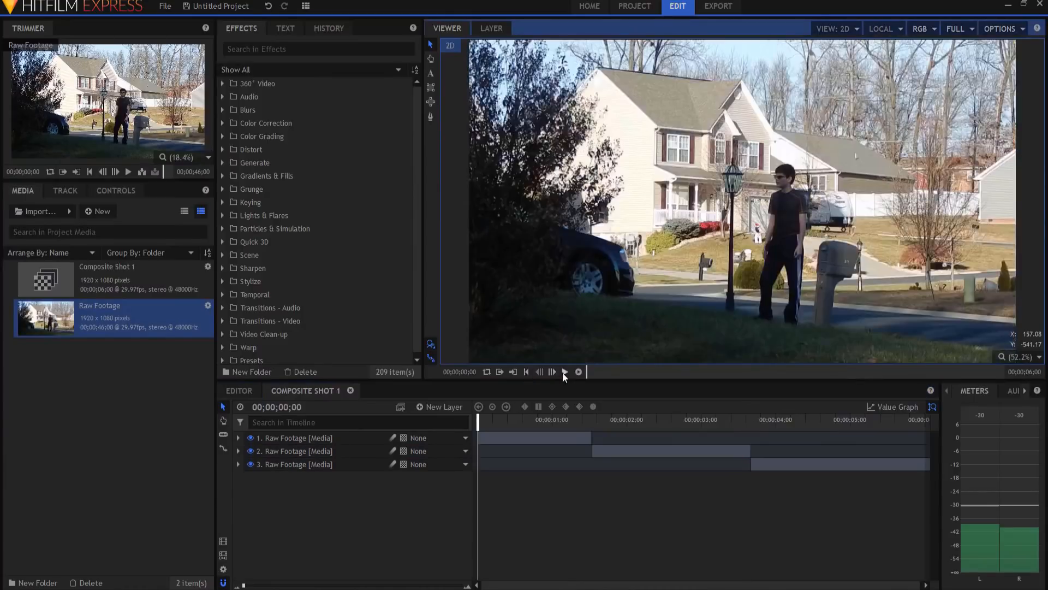
click(565, 372)
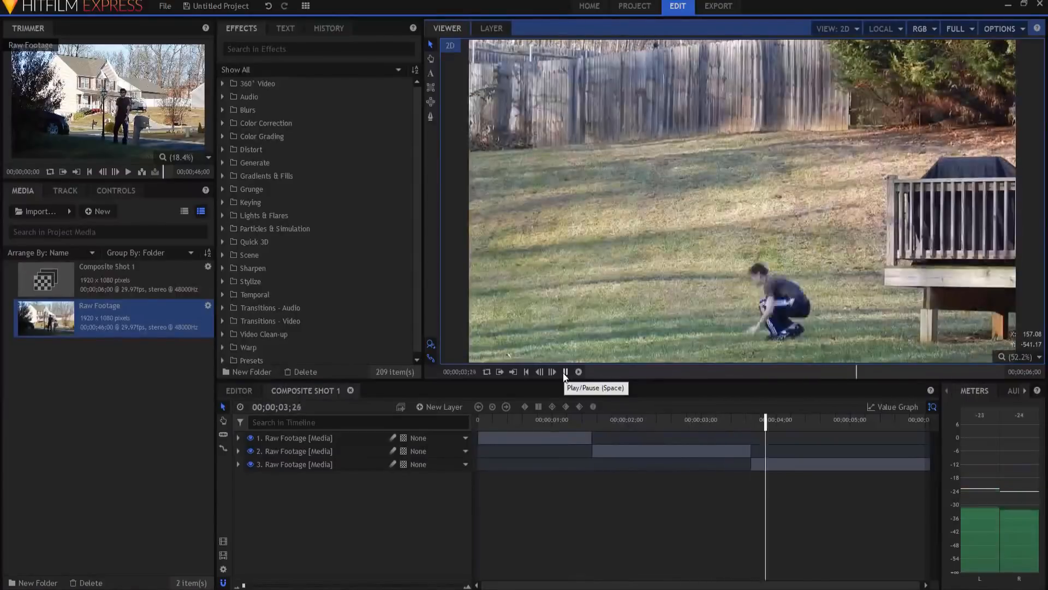
click(565, 372)
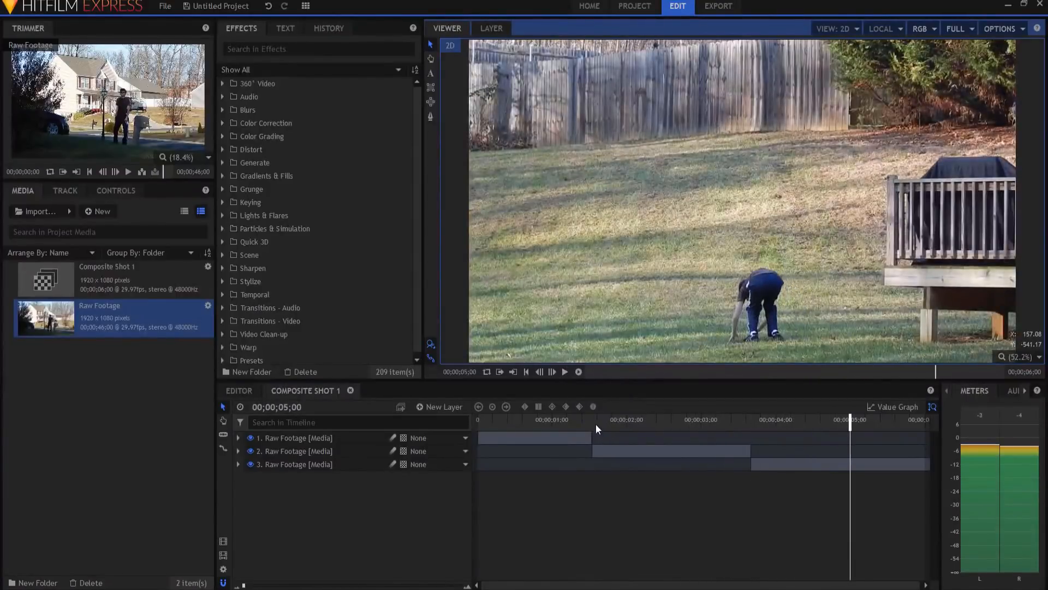
Step: Slice the first clip at 00;00;01;15 to isolate its last frame as a separate layer
click(589, 421)
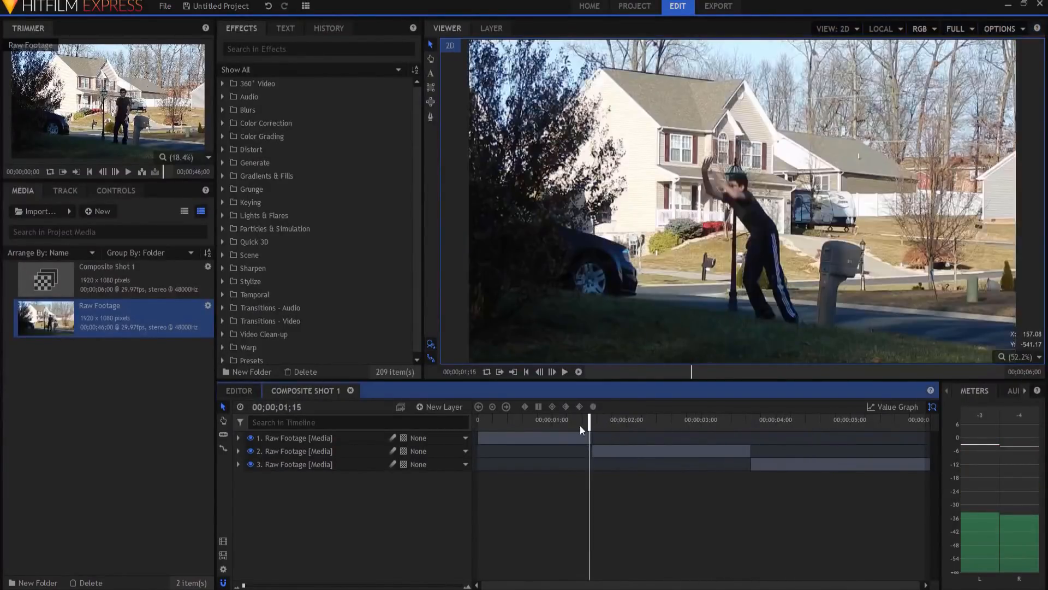
drag(244, 586, 362, 585)
key(period)
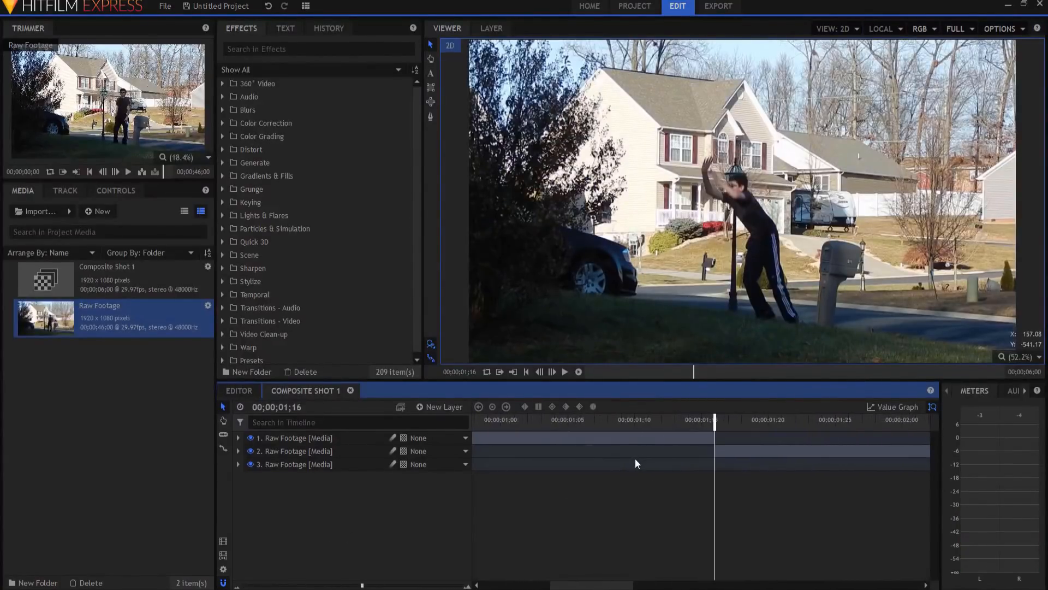
key(comma)
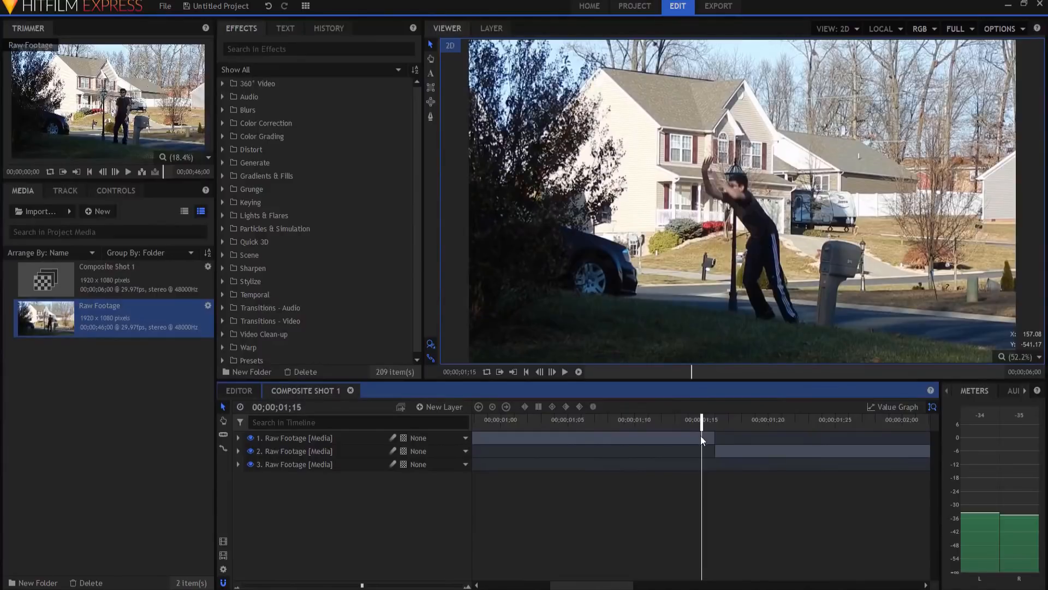
right_click(701, 437)
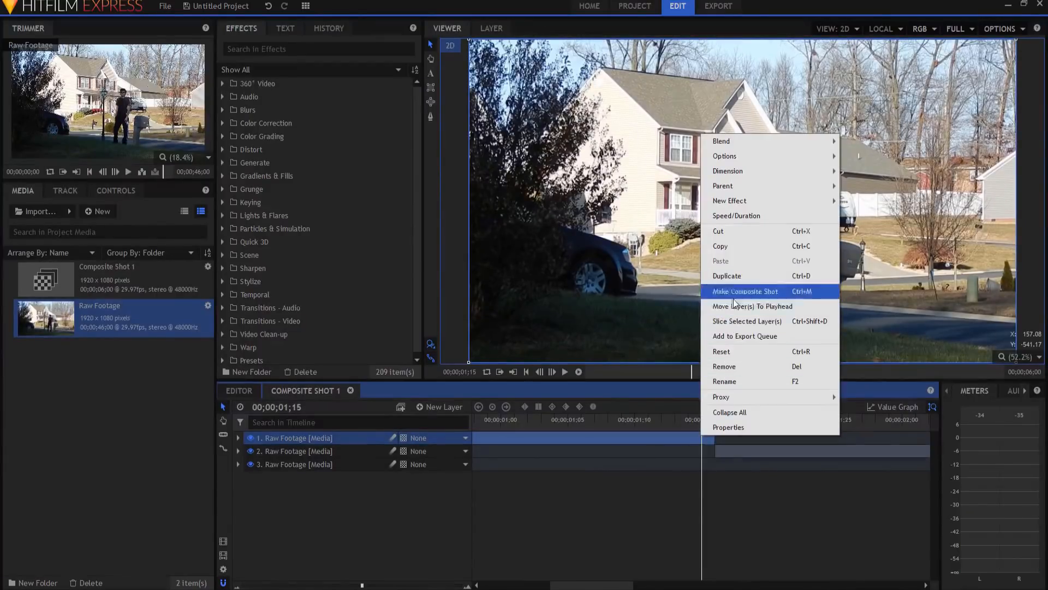
click(735, 321)
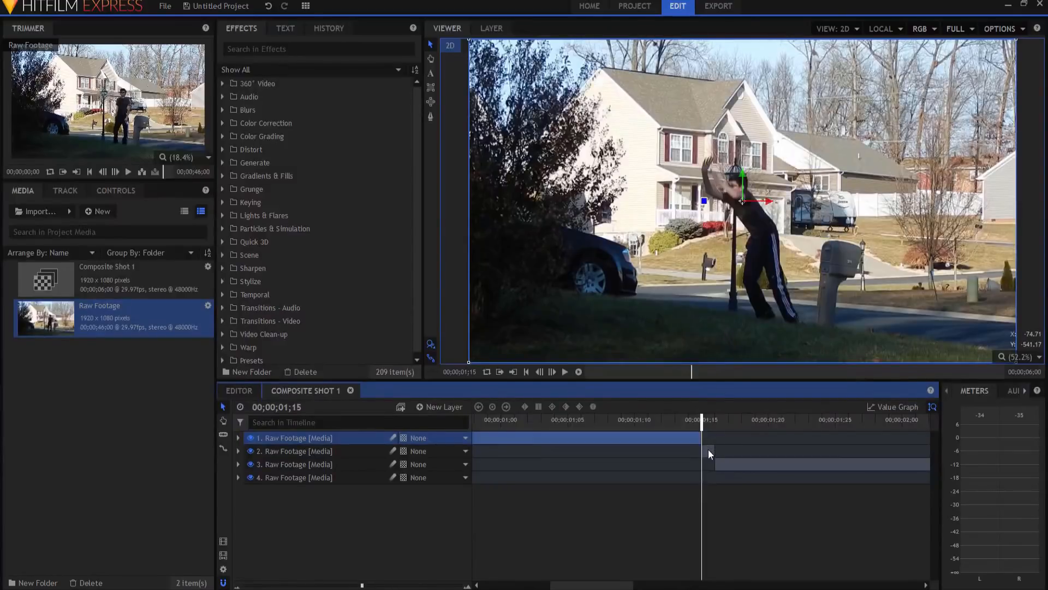
Step: Move the empty-background clip's start to 00;00;01;15 and extend the single-frame jump layer to about 00;00;01;19
drag(732, 463, 719, 465)
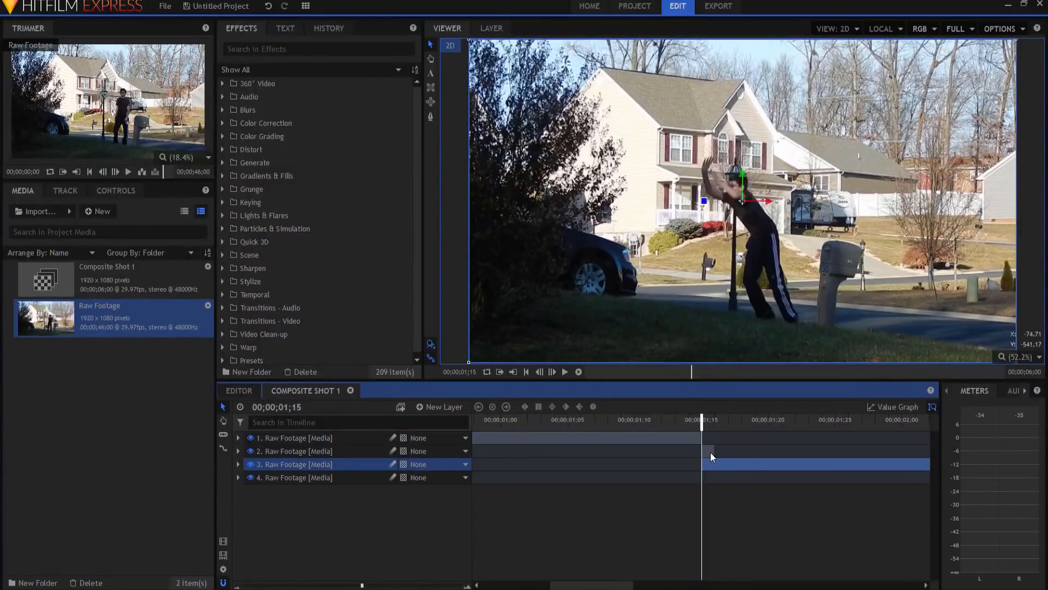
click(710, 452)
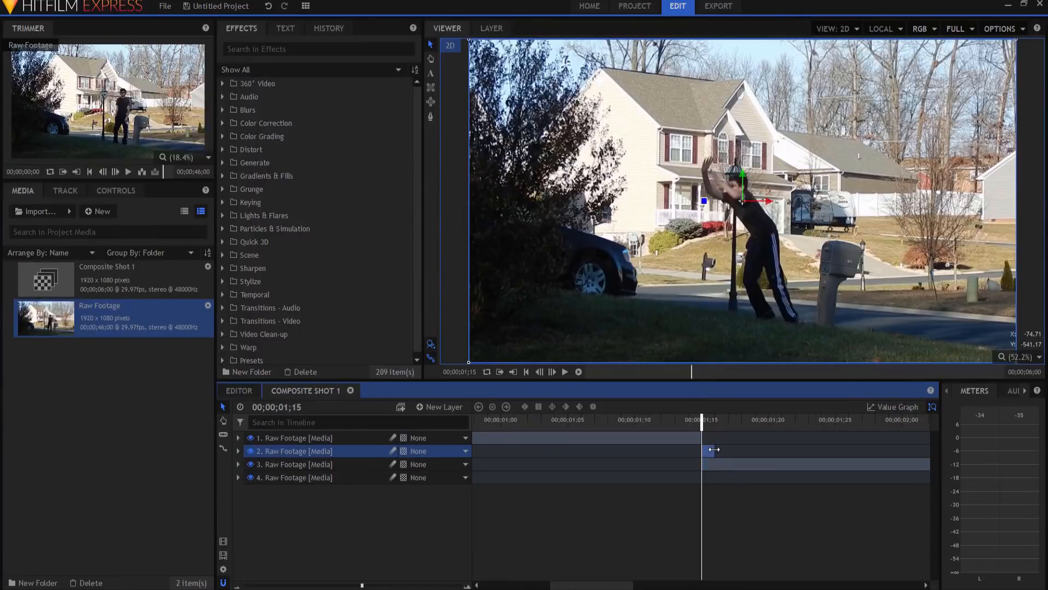
drag(720, 451, 714, 451)
drag(714, 452, 754, 452)
Step: Draw a closed freehand mask around the jumping man on the short second layer
click(430, 73)
click(319, 450)
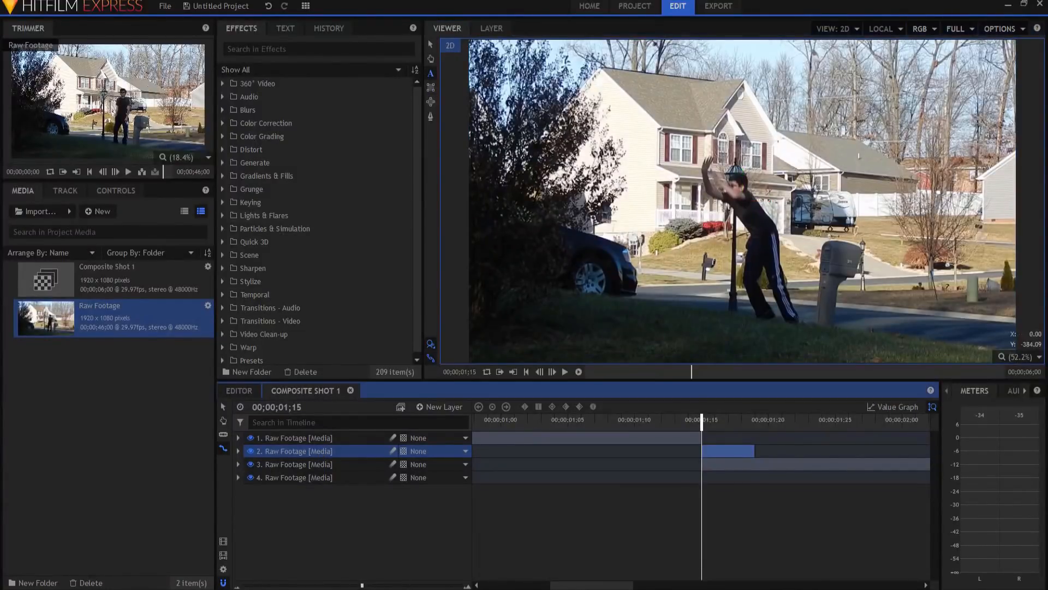
click(430, 116)
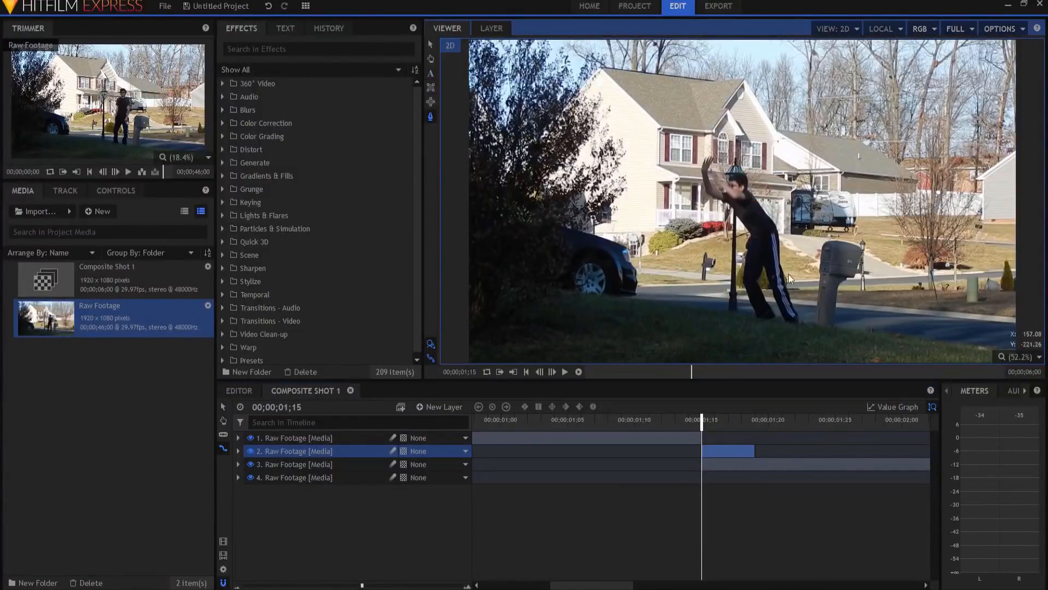
click(758, 319)
click(750, 305)
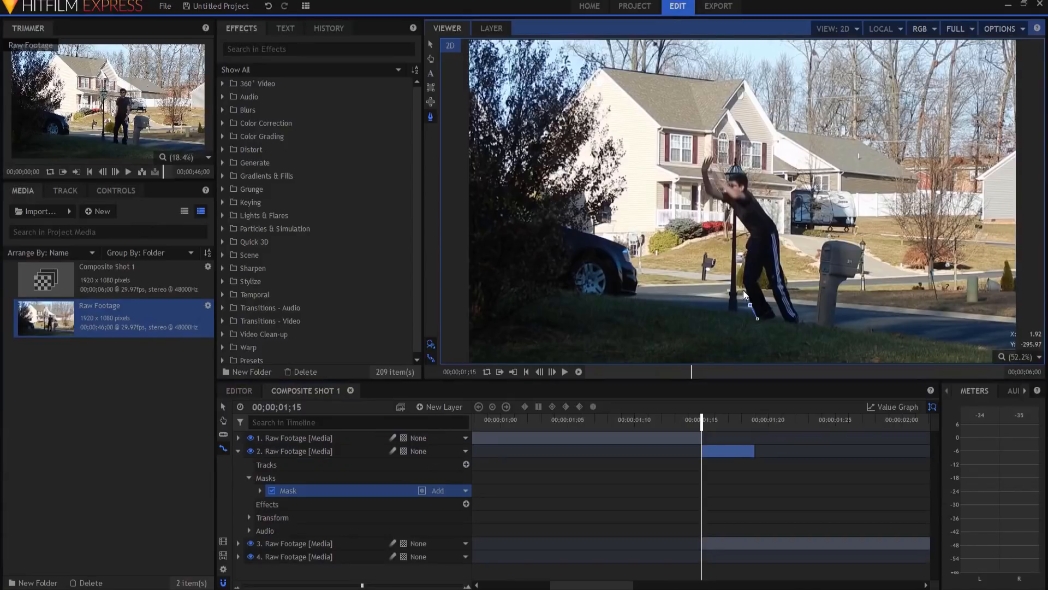
click(731, 207)
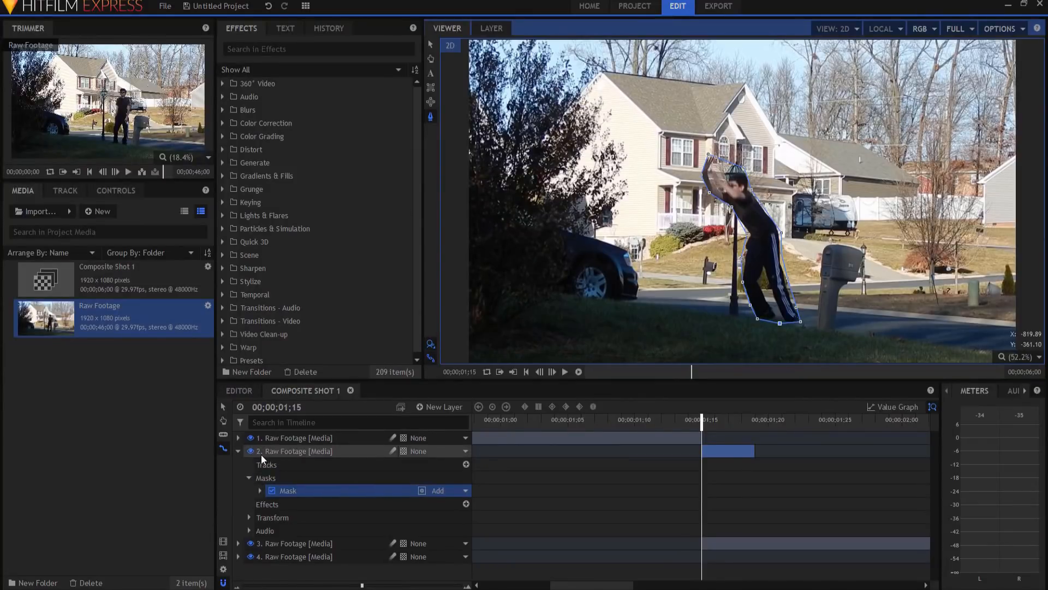
Step: Enable position keyframing for the masked jump layer at 00;00;01;15 with its original placement
click(249, 516)
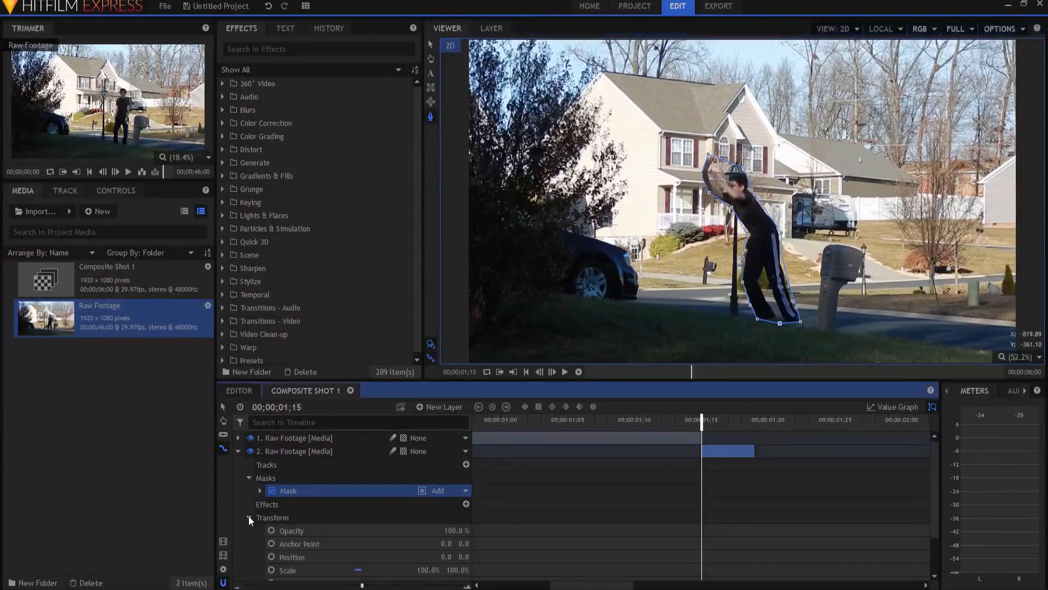
scroll(322, 532, down, 2)
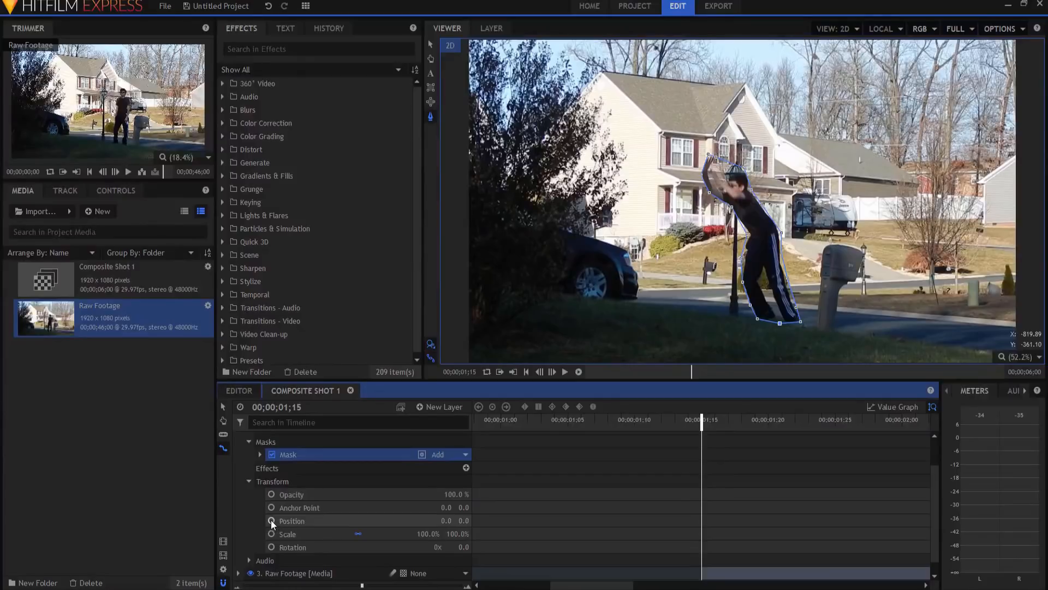
click(271, 519)
scroll(788, 254, down, 2)
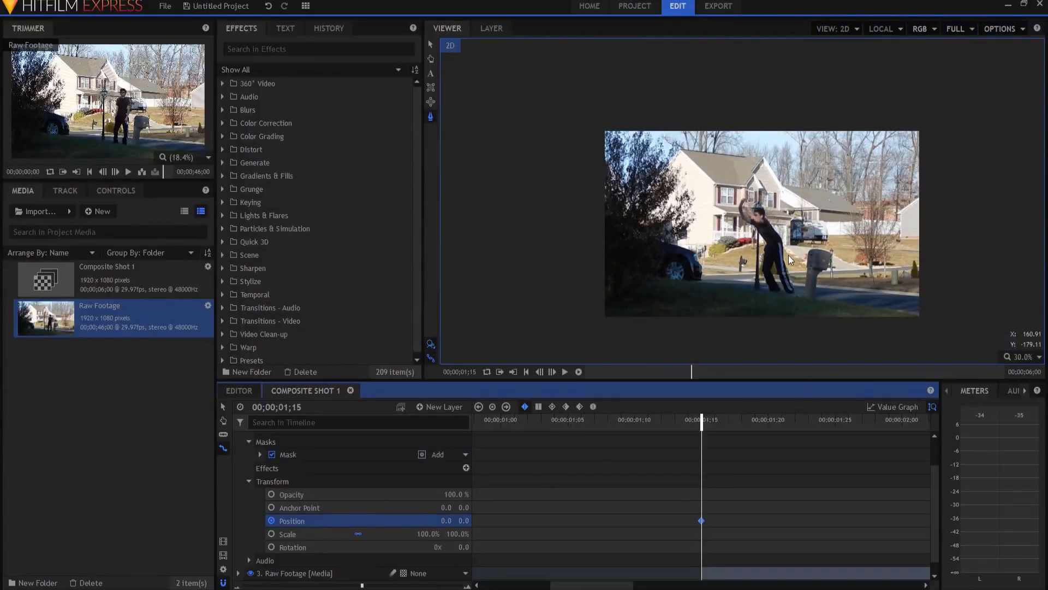
Step: At 00;00;01;18, move the masked jump layer up and left out of frame to about -633.3, 1023.3
drag(789, 255, 819, 298)
key(space)
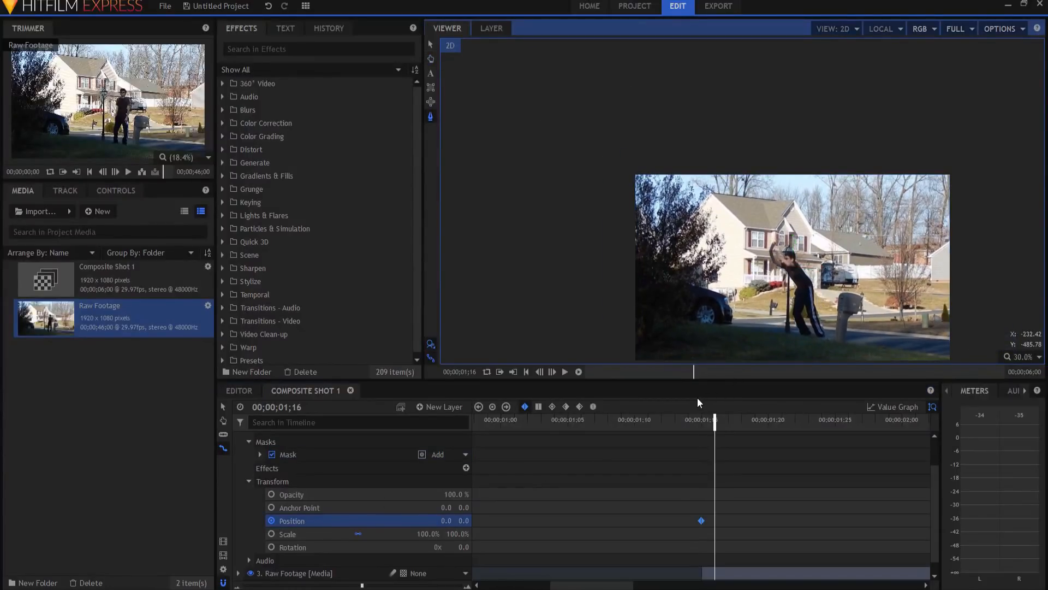
scroll(711, 457, up, 3)
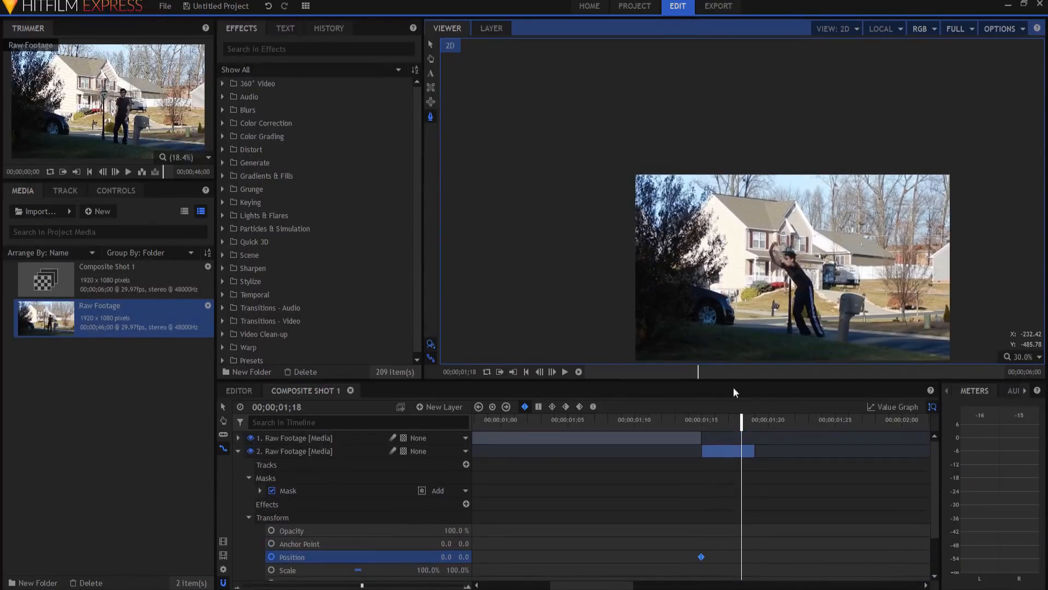
click(287, 556)
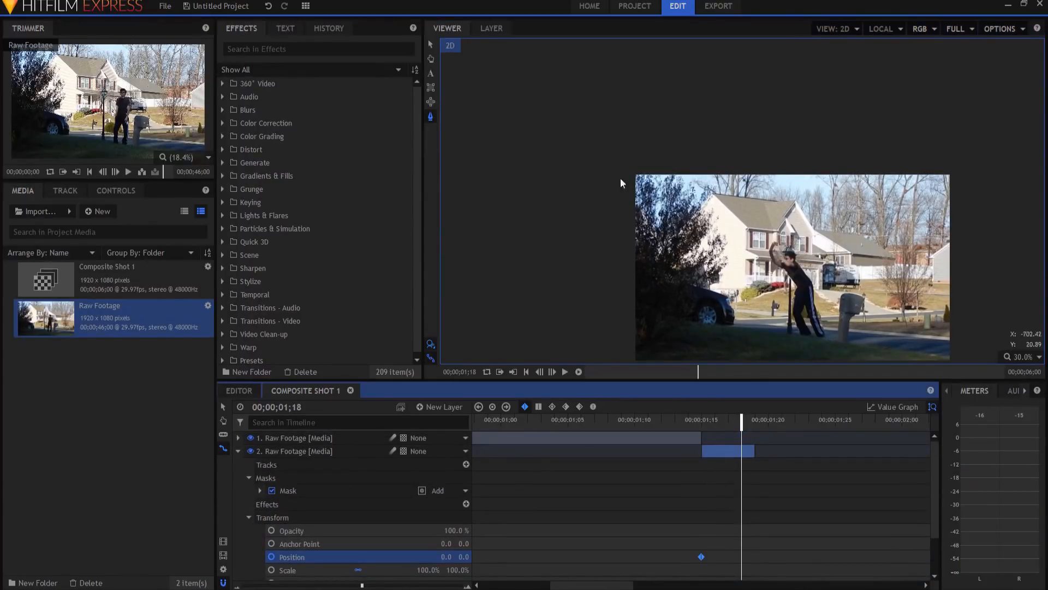
click(661, 201)
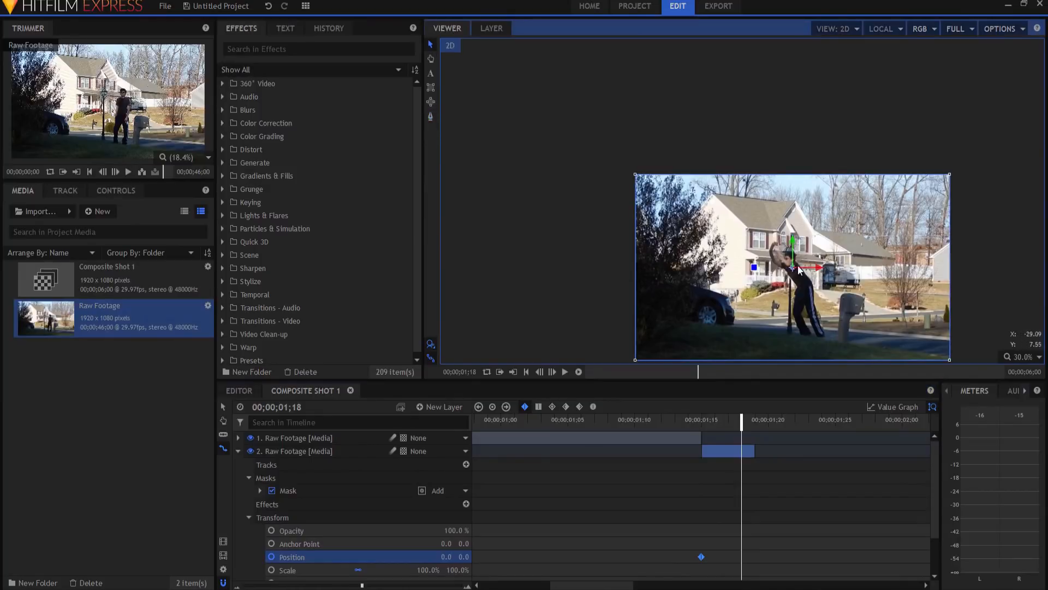
drag(794, 272, 689, 91)
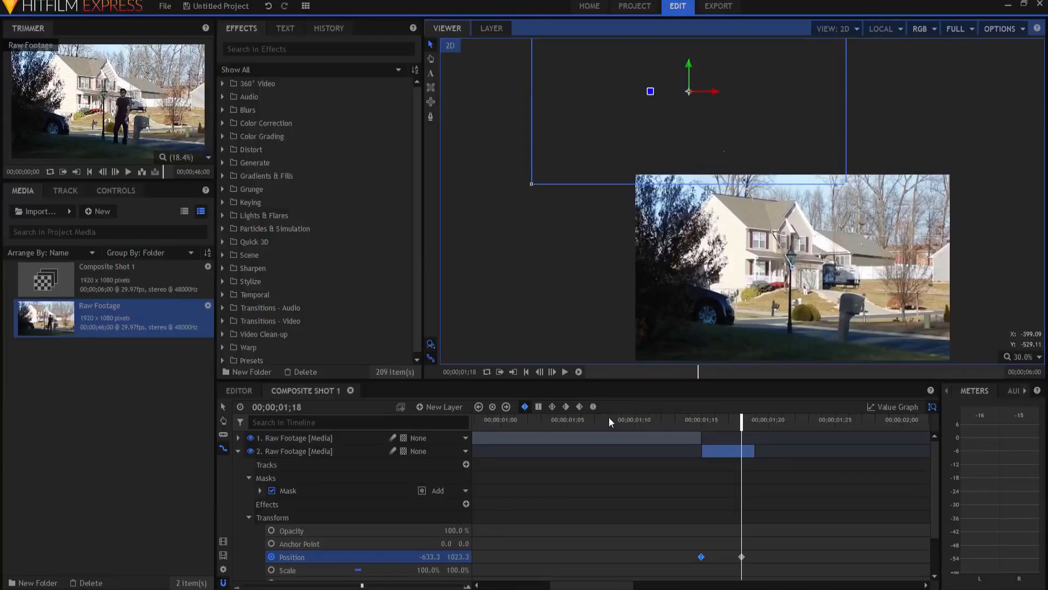
Step: Play the composite shot from 00;00;01;07 to review the take-off animation
click(594, 425)
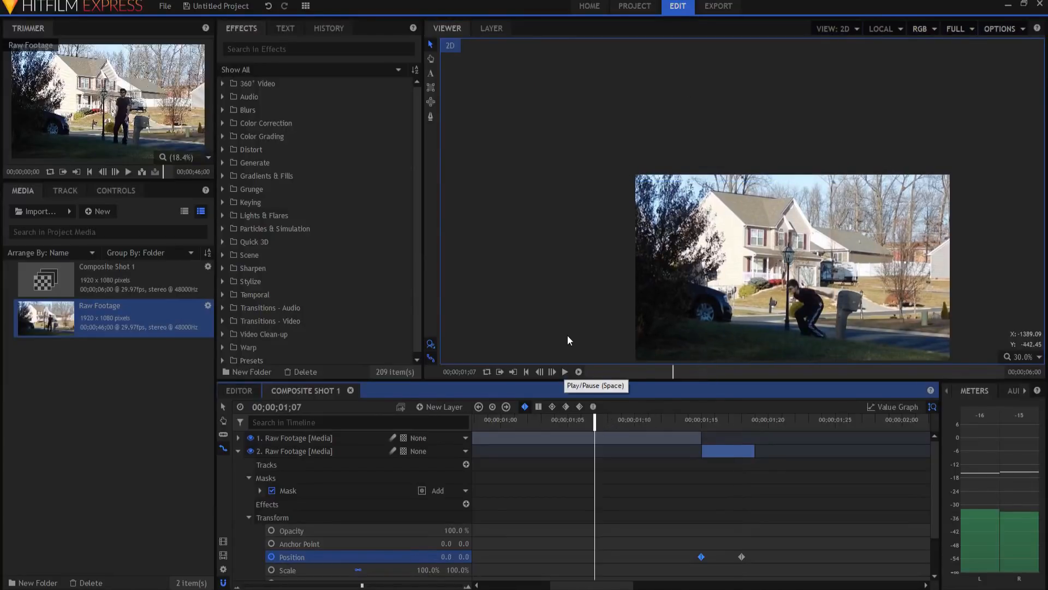
scroll(568, 332, down, 1)
scroll(735, 320, up, 1)
drag(933, 302, 943, 227)
click(566, 372)
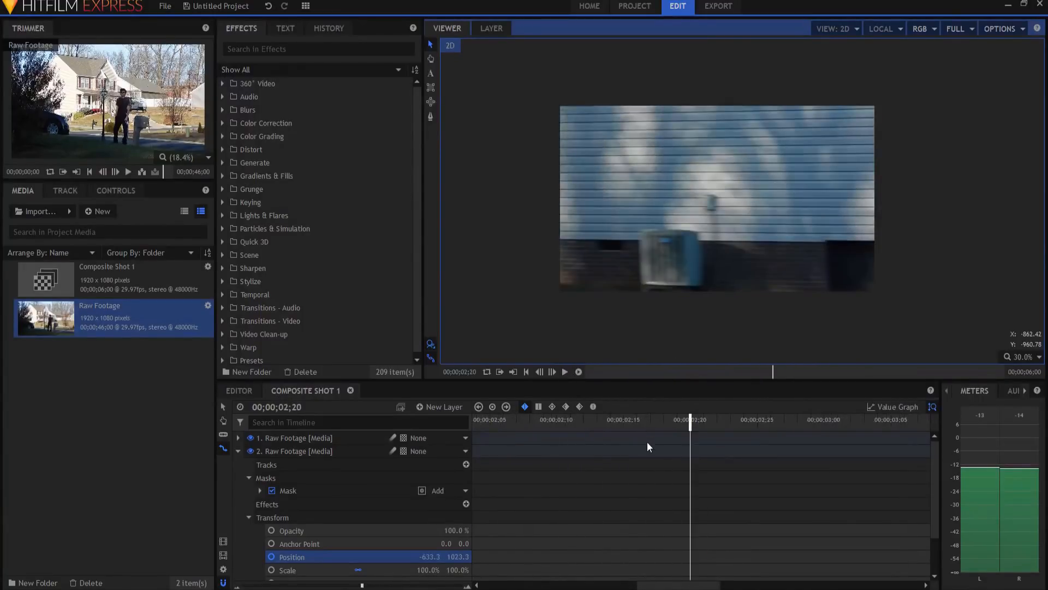
Step: Apply Angle Blur to the masked jump layer with a length of 207 px and an angle of -28
drag(678, 585, 604, 585)
mouse_move(618, 419)
mouse_down()
mouse_move(686, 418)
mouse_move(637, 419)
mouse_up()
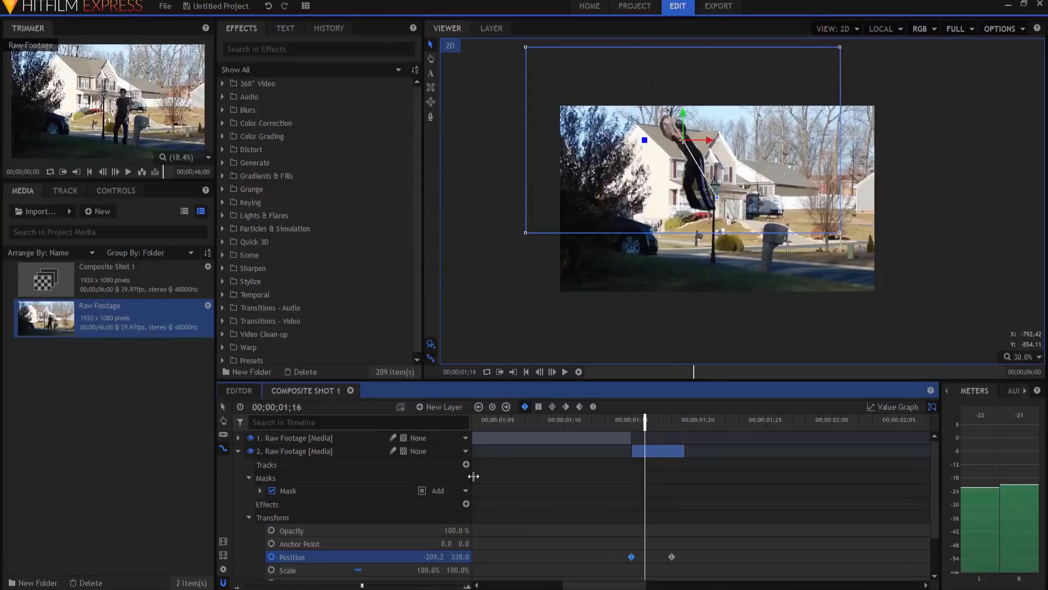
click(274, 48)
text(angle)
drag(273, 98, 289, 459)
click(260, 516)
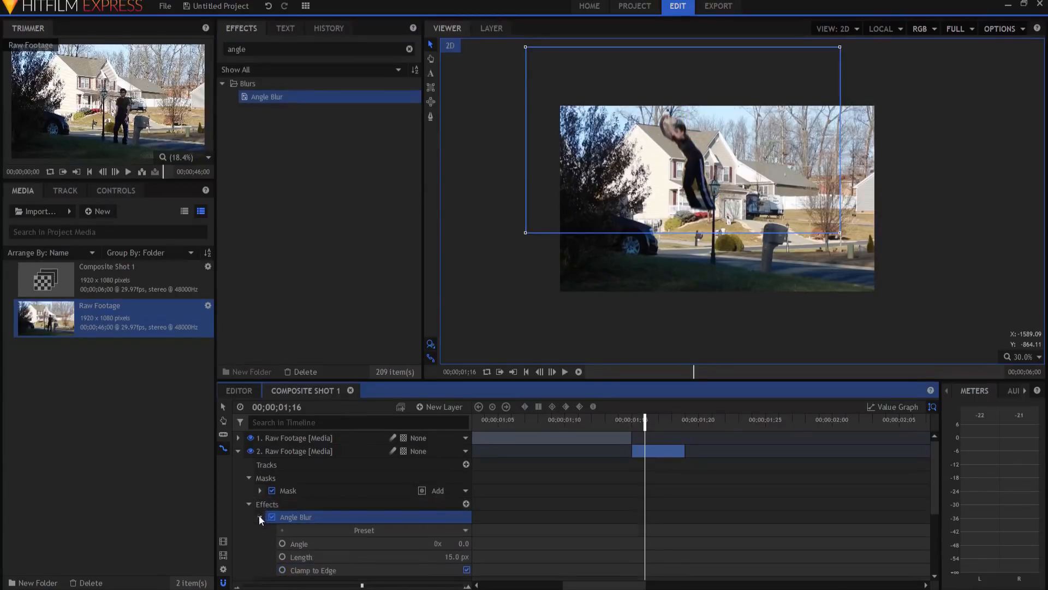
mouse_move(452, 557)
mouse_down()
mouse_move(505, 557)
mouse_move(462, 545)
mouse_up()
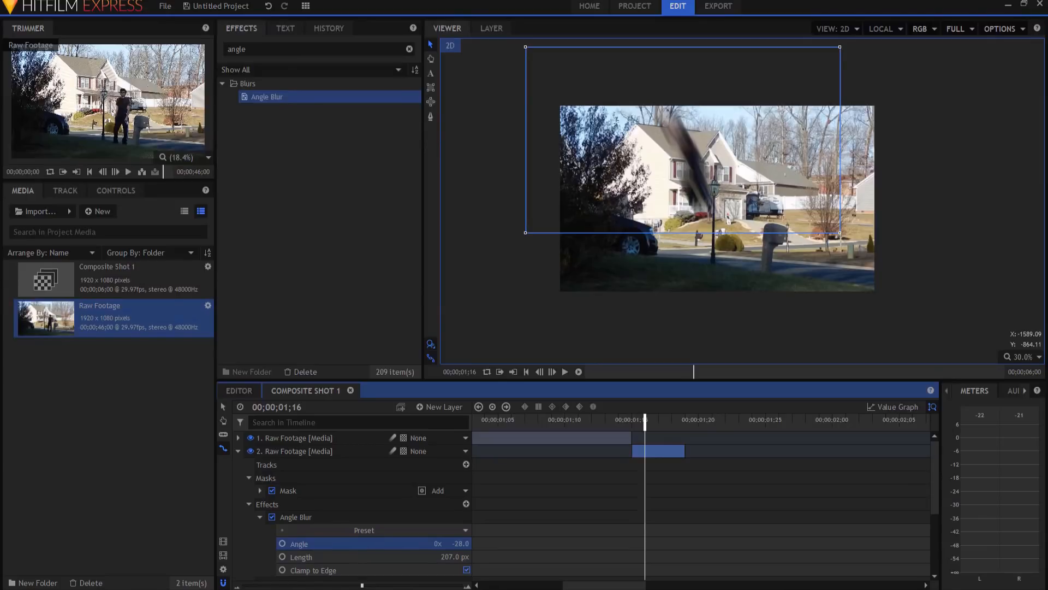
Step: Collapse the jump layer's properties and run a RAM preview of the blurred take-off from 00;00;01;06
click(238, 450)
click(286, 525)
click(590, 420)
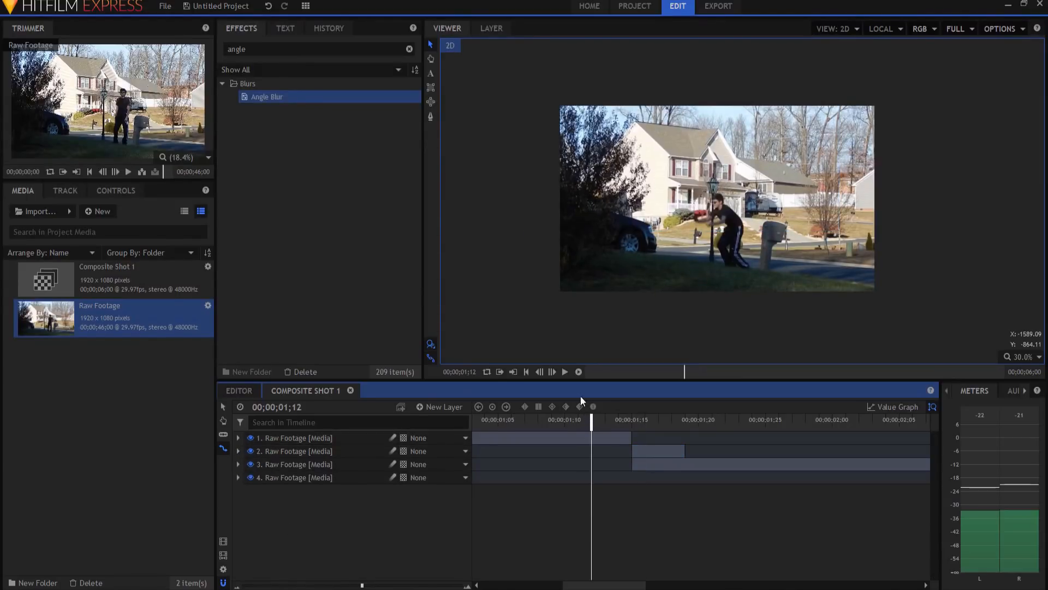
click(499, 419)
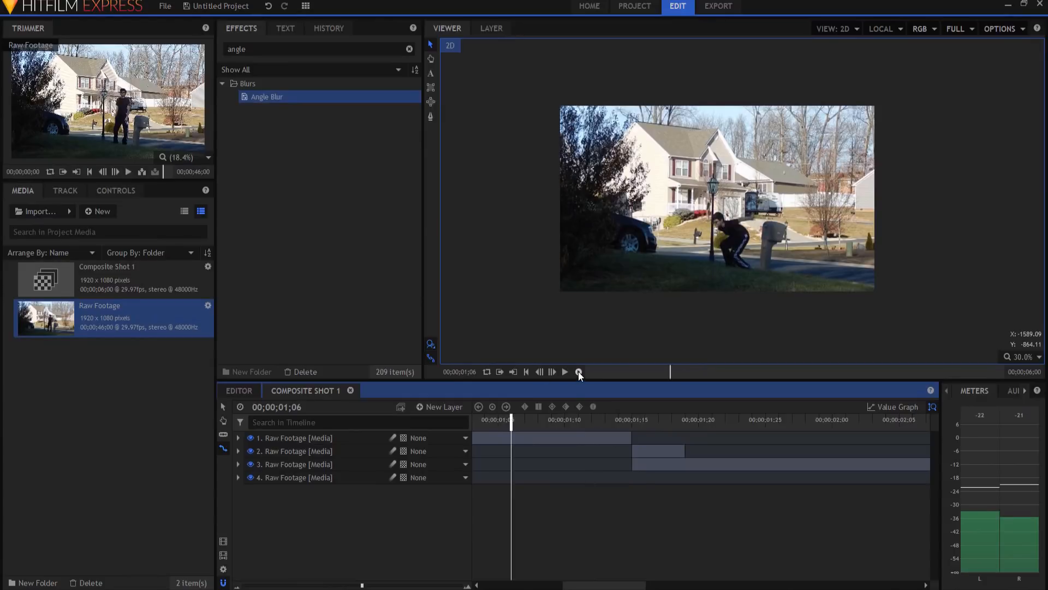
click(578, 371)
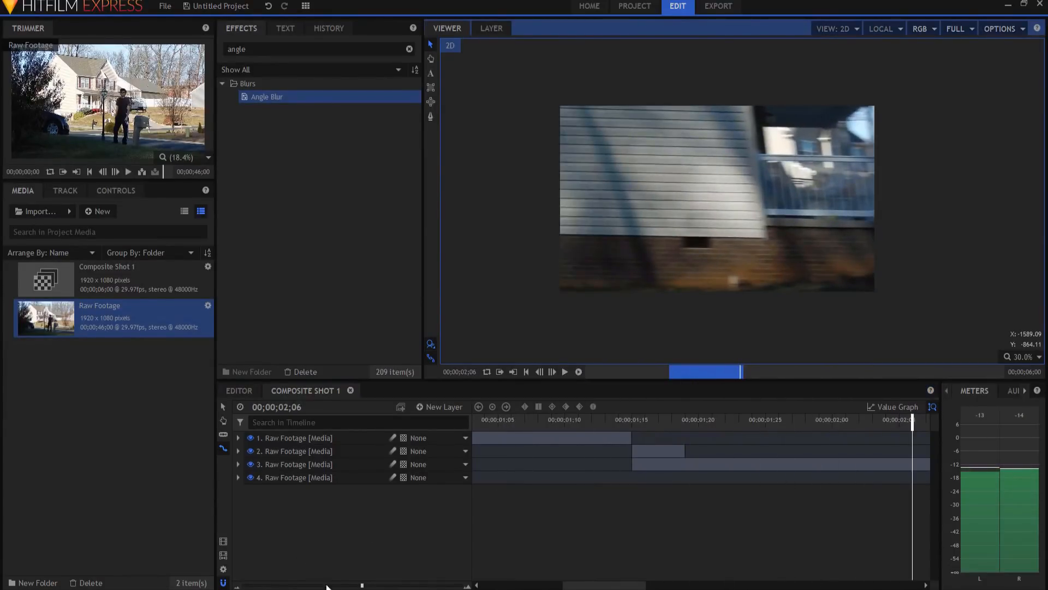
Step: Slice the landing clip at 00;00;03;21 to isolate its first frame as a separate layer
drag(362, 584, 285, 584)
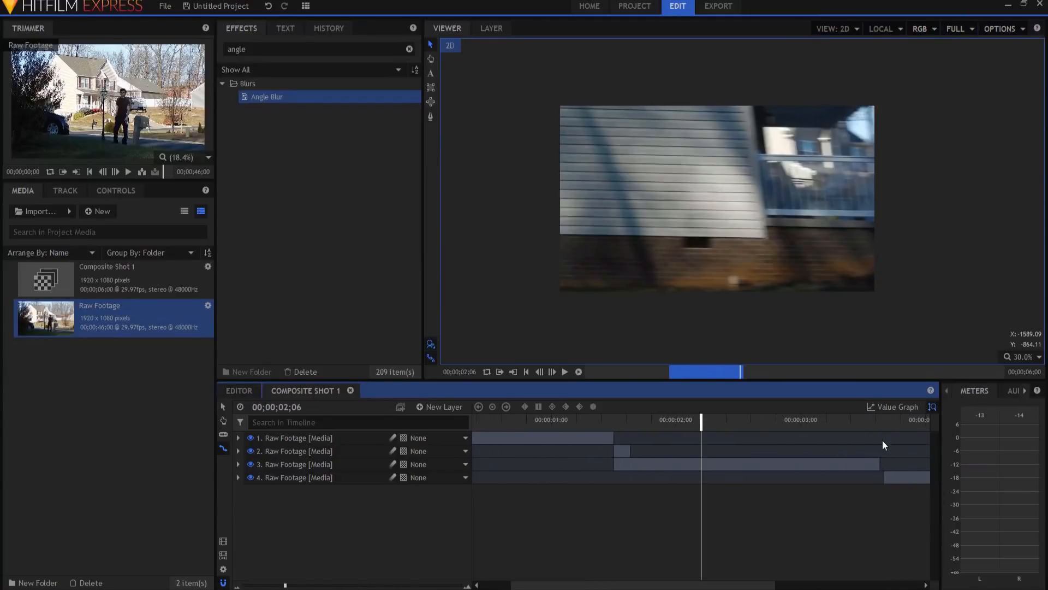
click(872, 422)
drag(285, 586, 358, 586)
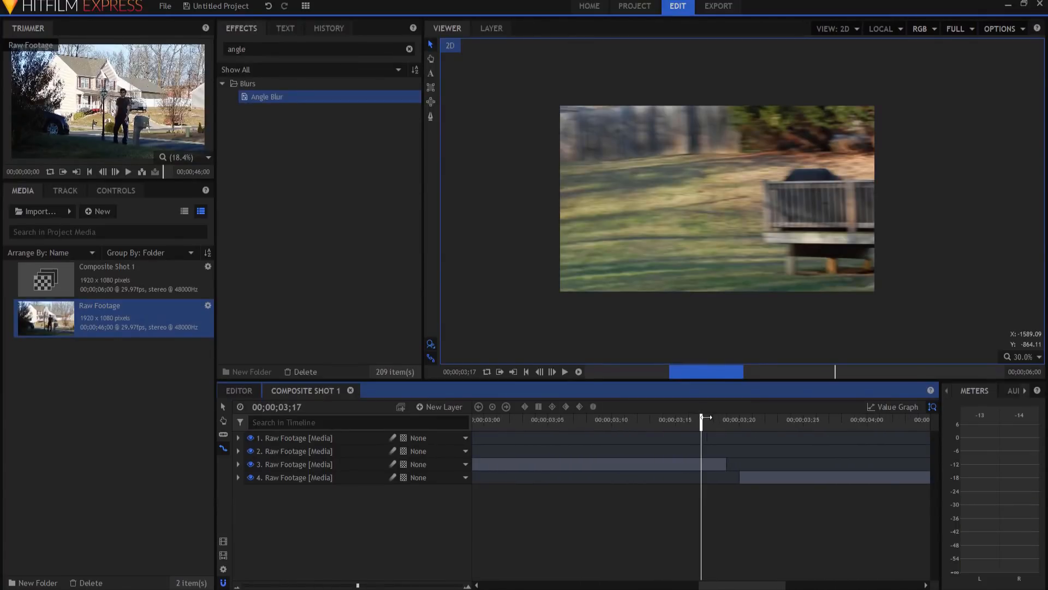
key(Right)
key(Right)
key(Right)
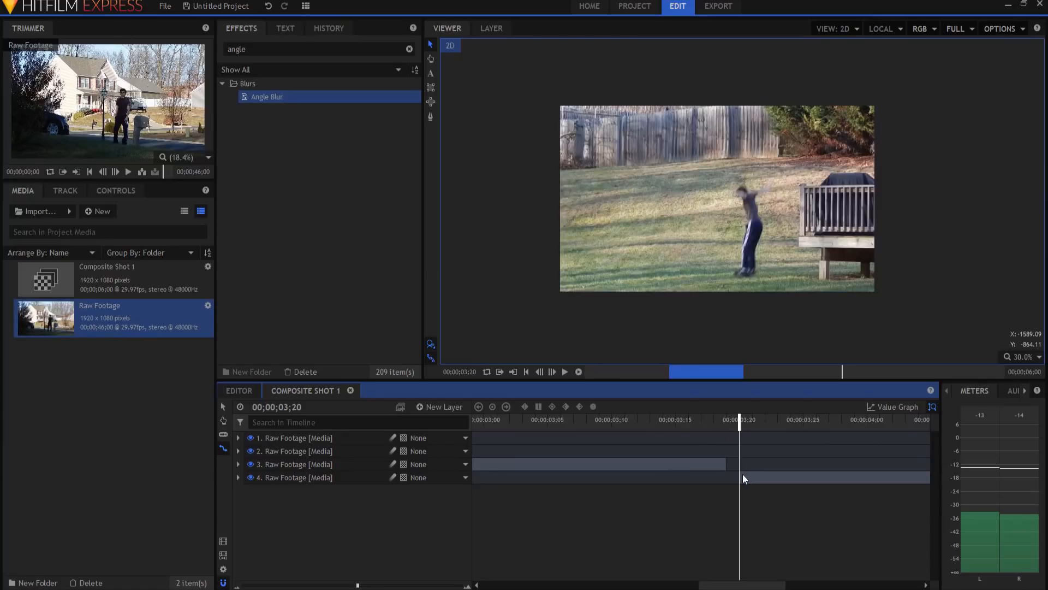
key(Right)
right_click(751, 476)
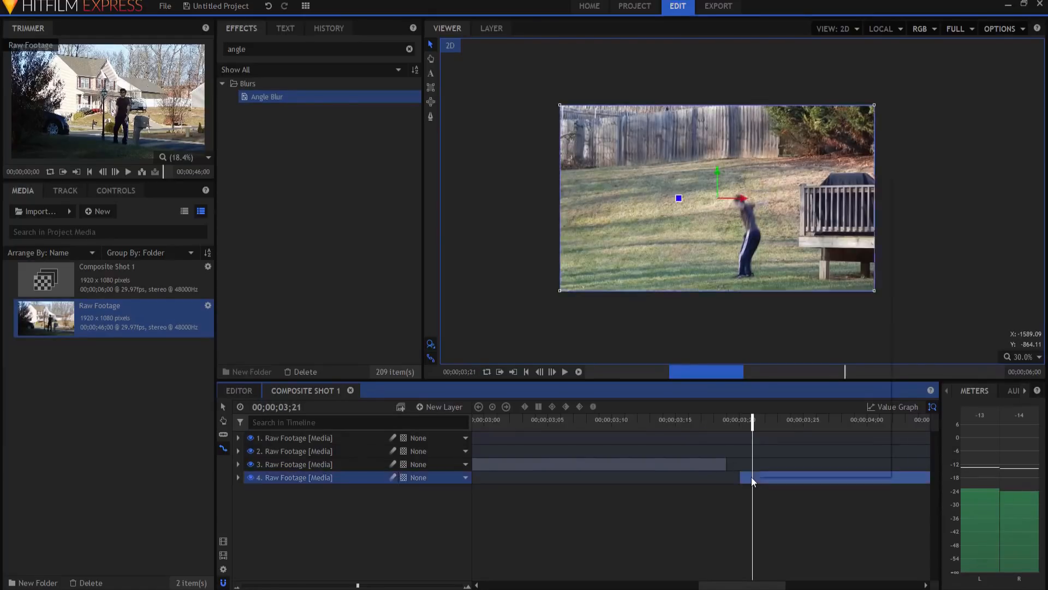
click(792, 361)
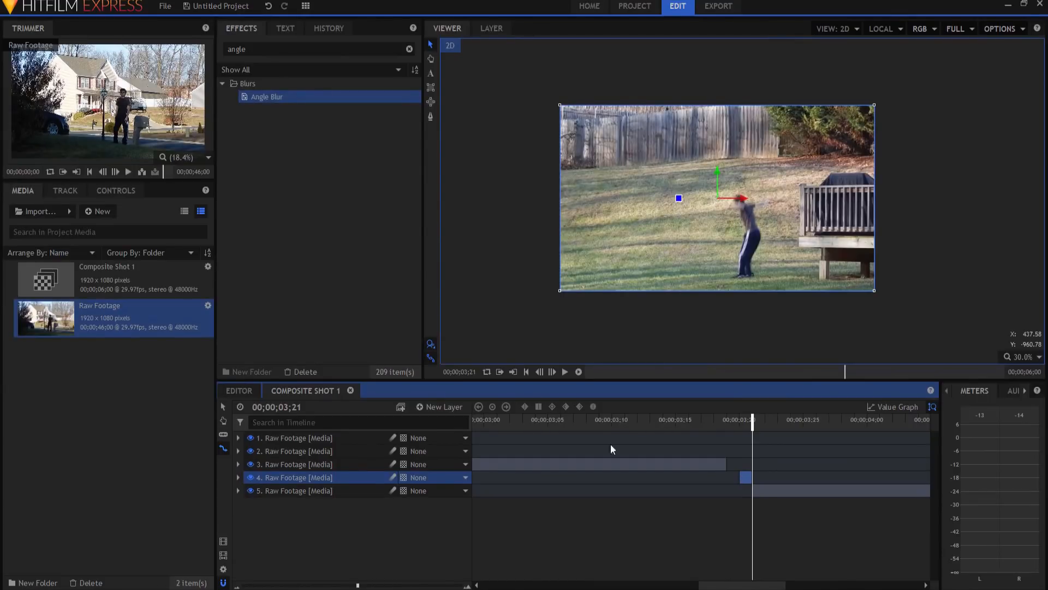
Step: Place the single-frame landing layer above the background clip, ending at 00;00;03;19, and start the remaining landing clip at that time
drag(746, 478, 720, 478)
drag(261, 470, 286, 463)
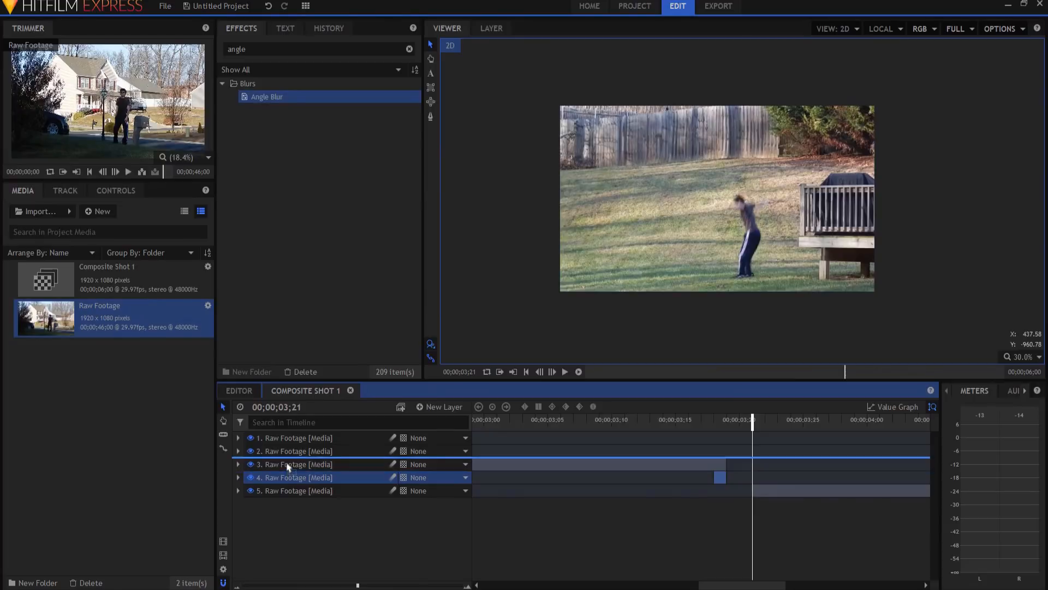
drag(783, 489, 758, 490)
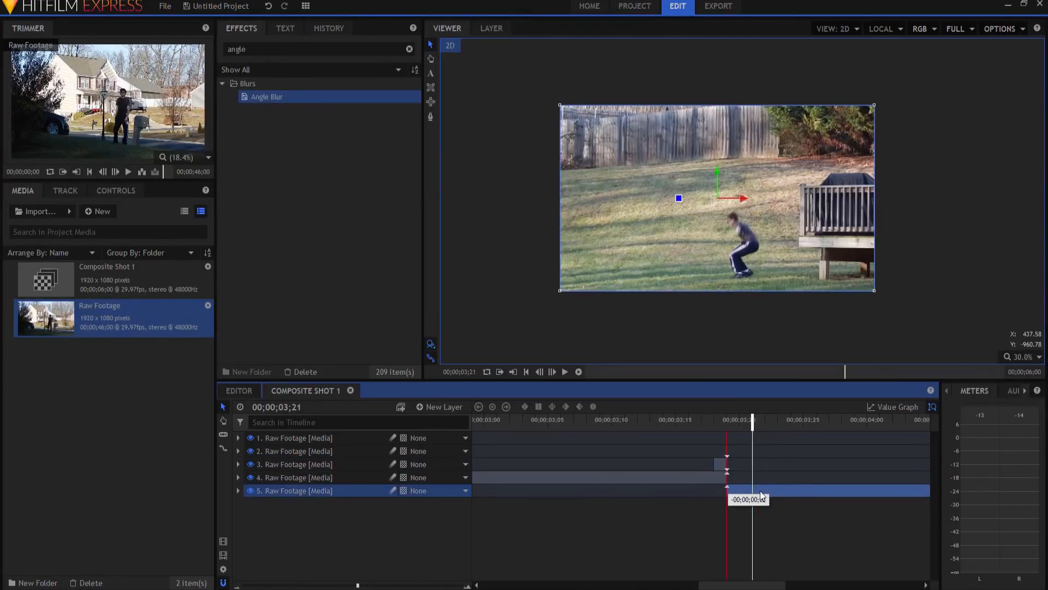
Step: Extend the single-frame landing layer's start back to 00;00;03;14
click(719, 464)
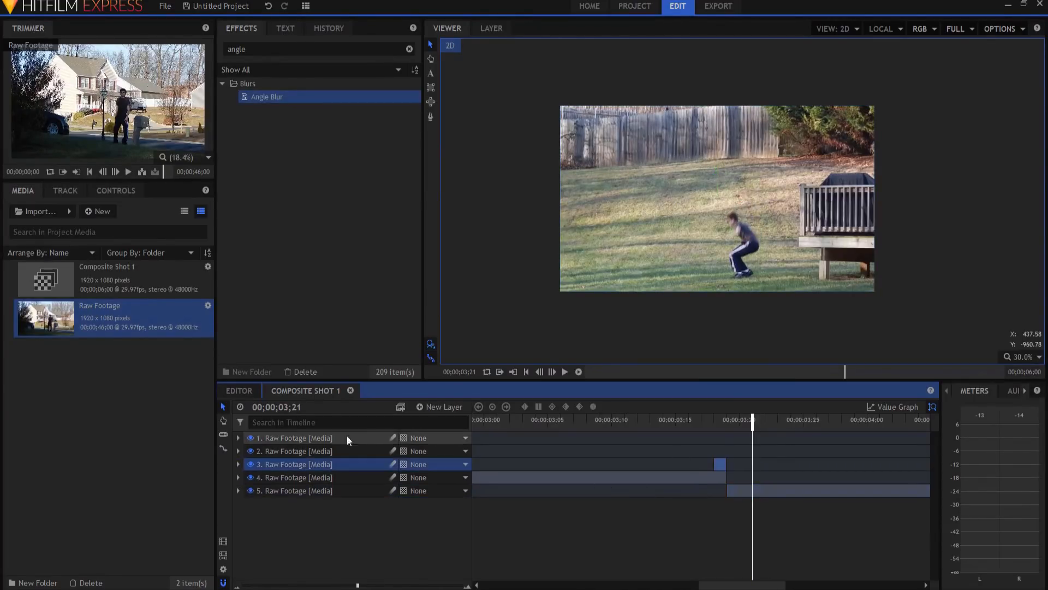
click(222, 448)
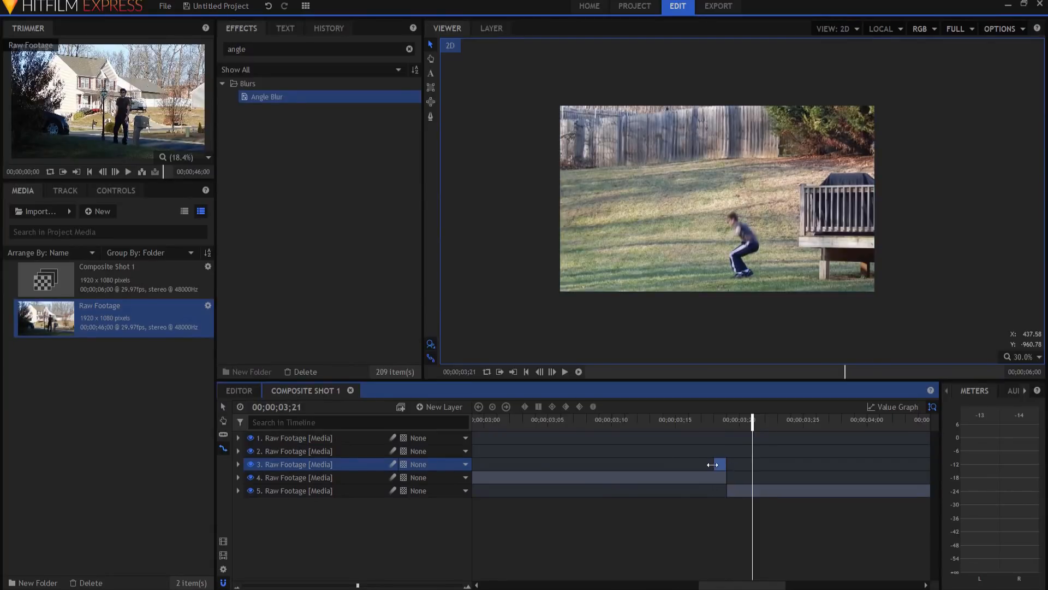
drag(710, 464, 664, 464)
Step: Draw a closed freehand mask around the man on the landing layer at 00;00;03;14
click(661, 419)
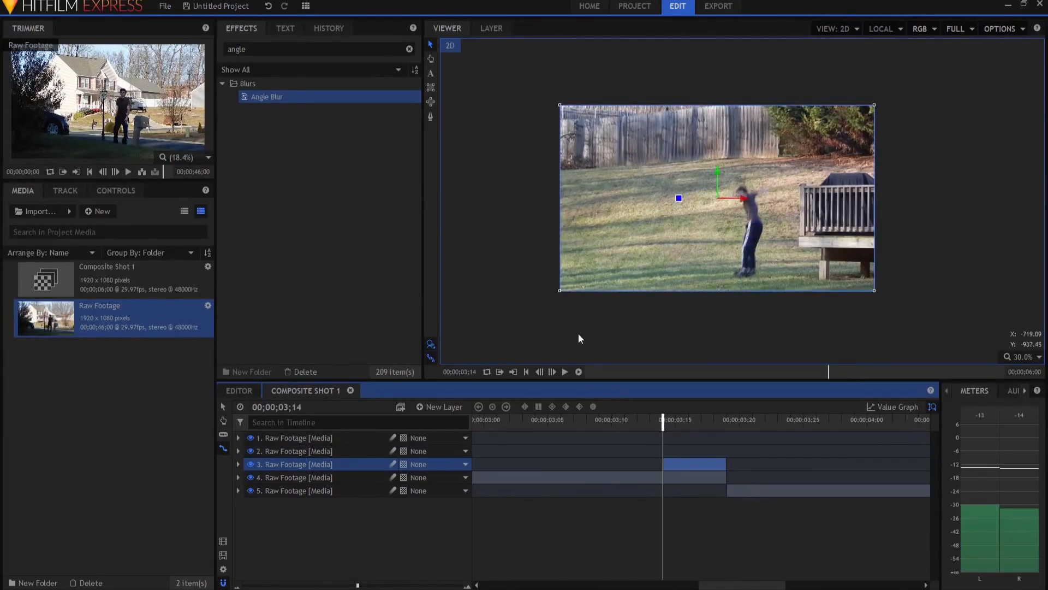
click(430, 116)
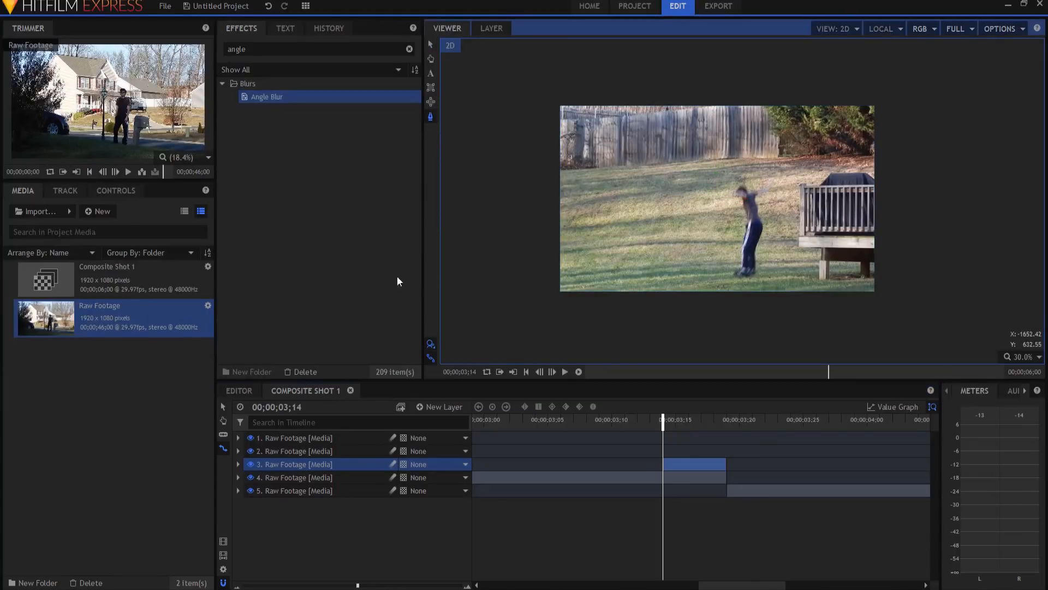
click(310, 463)
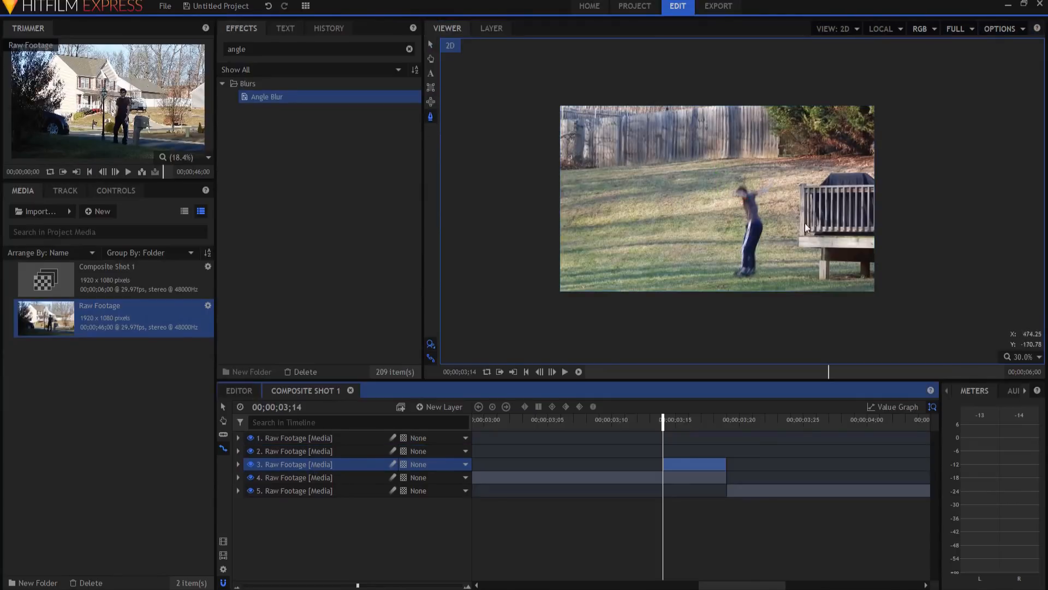
click(733, 274)
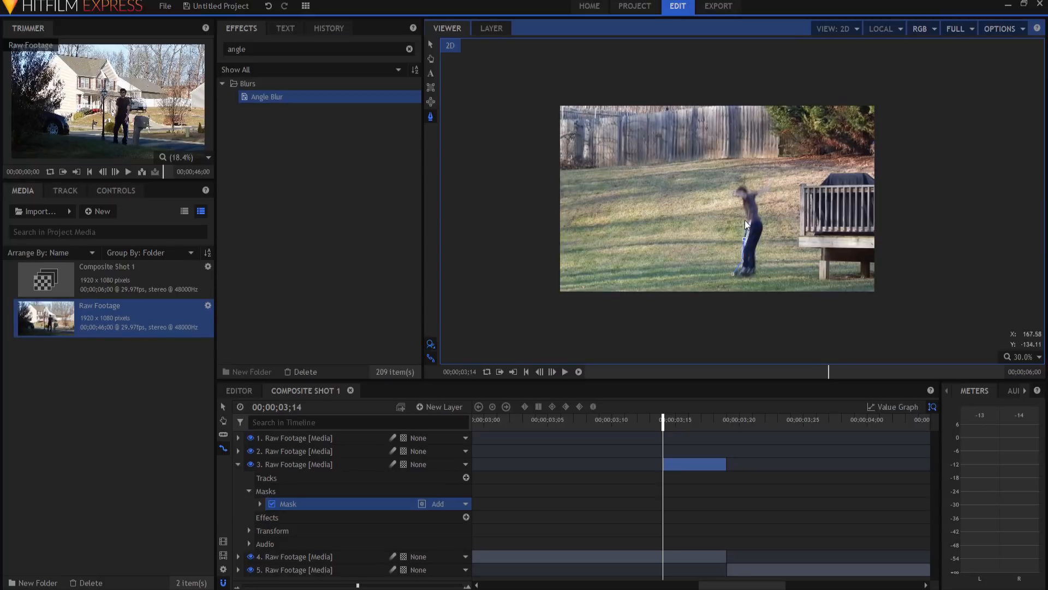
click(737, 199)
click(736, 183)
click(777, 185)
click(757, 201)
click(762, 217)
click(757, 249)
click(758, 272)
click(732, 273)
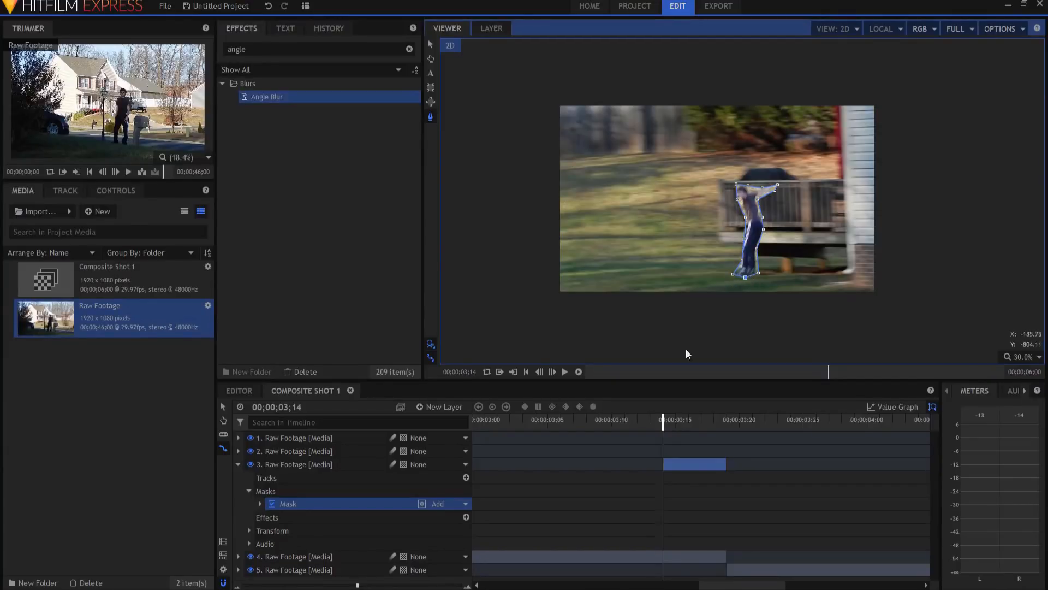
Step: Enable position keyframing for the masked landing layer at 00;00;03;18 with its original placement
key(space)
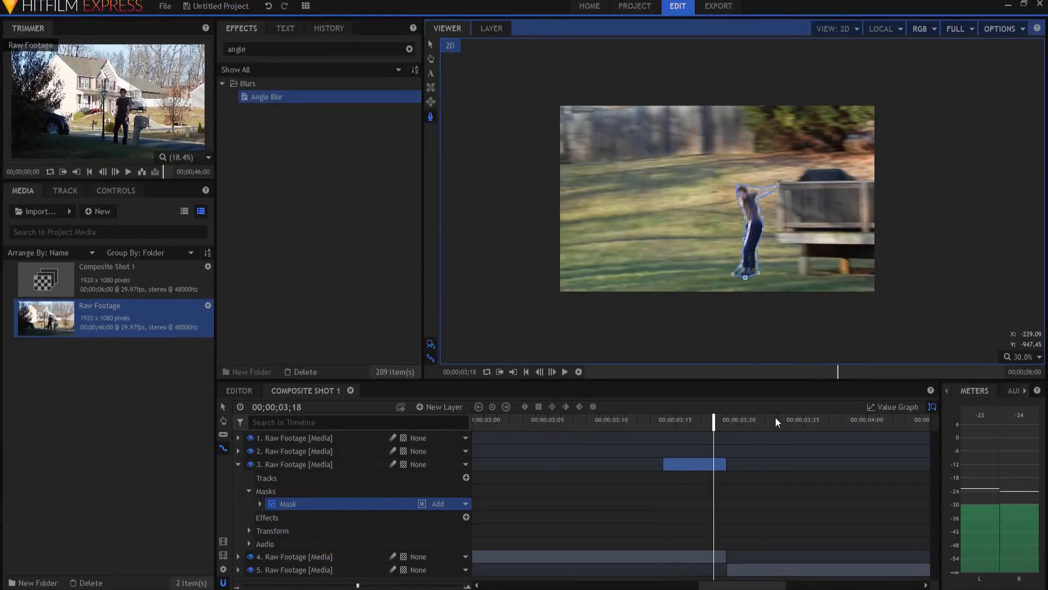
click(298, 503)
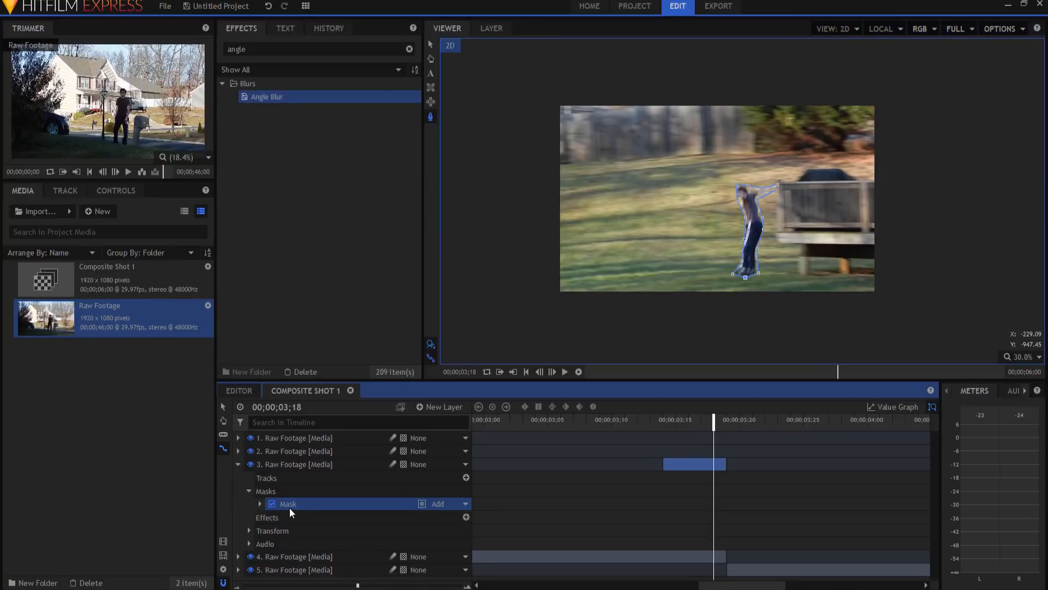
click(249, 531)
scroll(298, 543, down, 1)
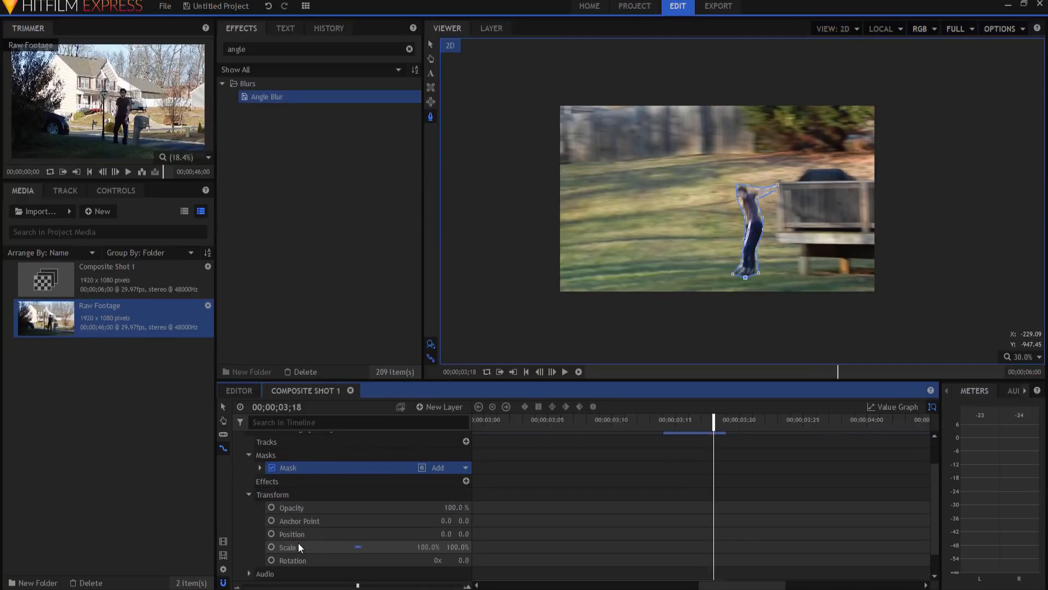
click(271, 533)
Step: Keyframe the masked landing layer's position at 00;00;03;14 by moving it up and to the right until the man is above the frame
key(Left)
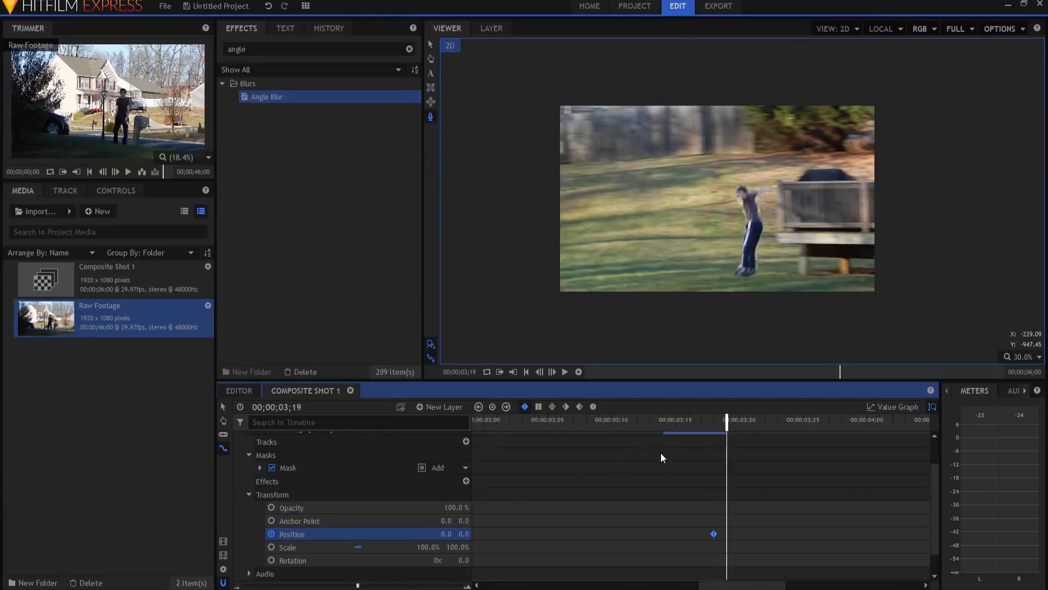
key(Left)
key(Left)
key(Left)
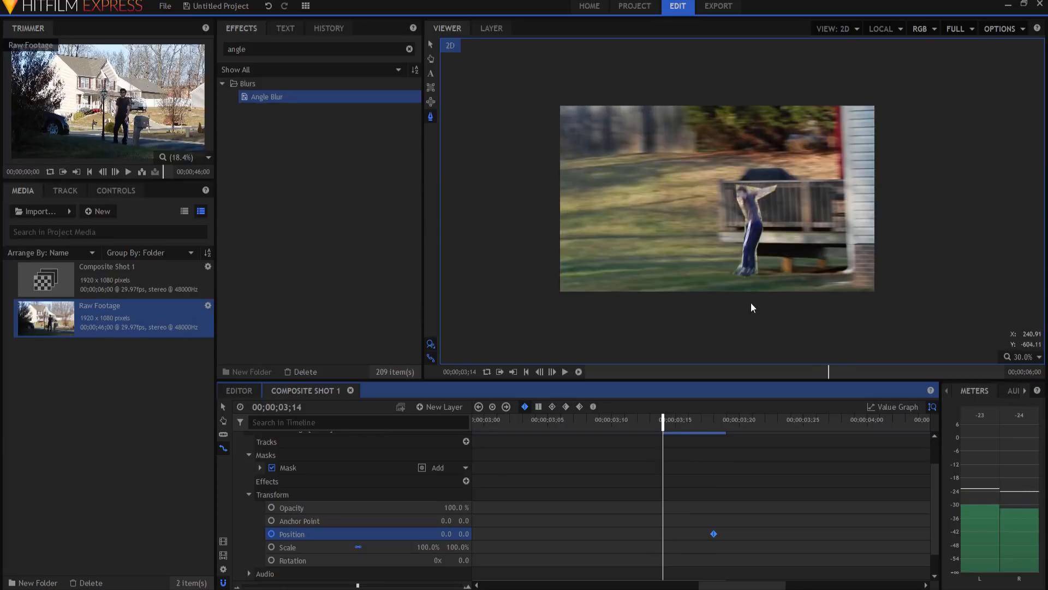
click(429, 44)
drag(717, 197, 783, 29)
Step: Examine the man's descent frame by frame between the position keyframes and across the cut to the landing clip
key(Right)
key(Right)
key(Right)
key(Right)
key(Right)
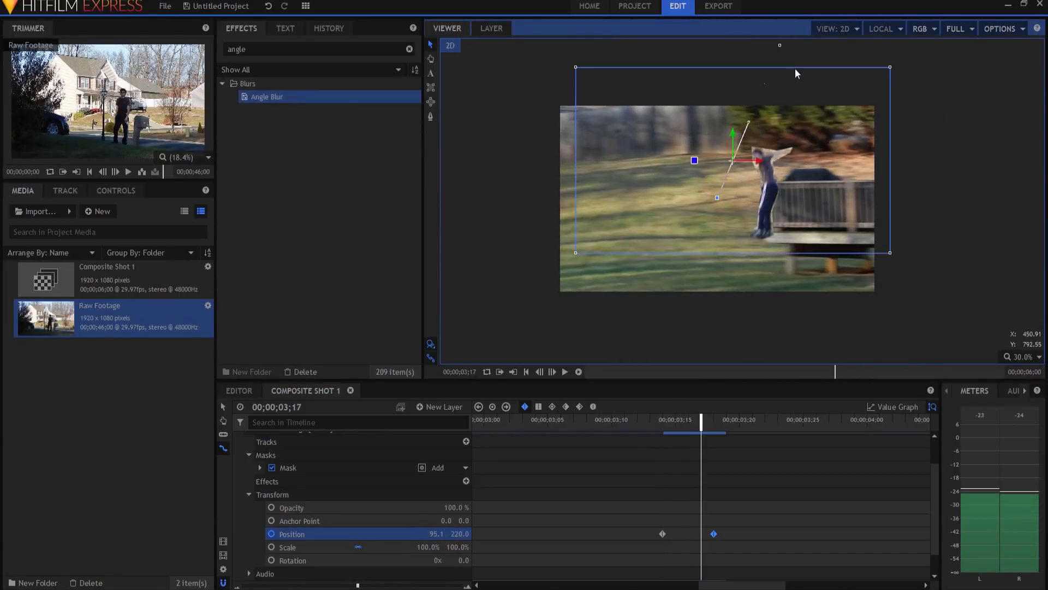
key(Left)
key(Left)
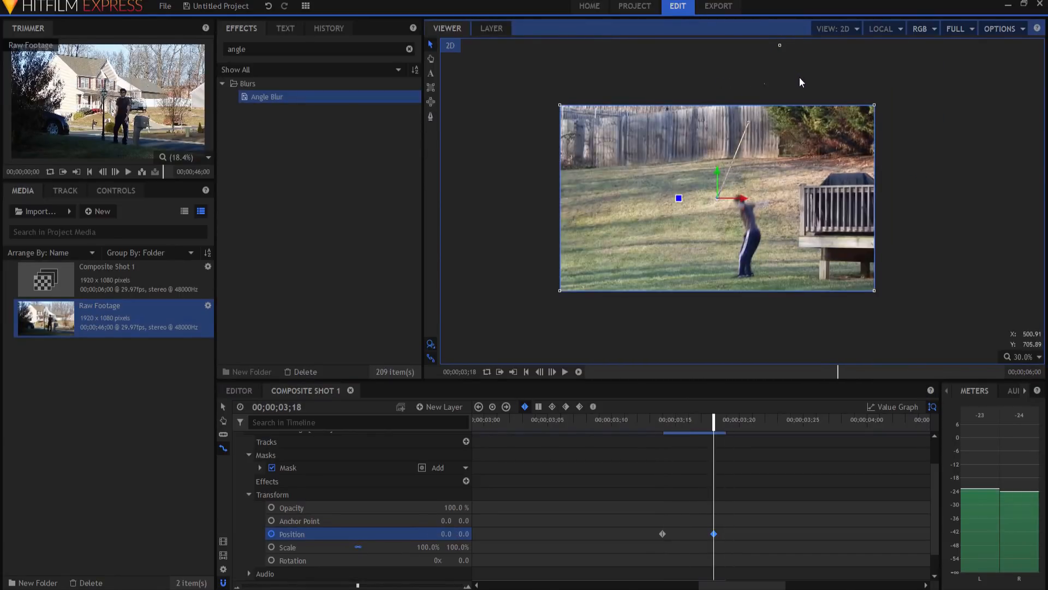
key(Right)
key(Right)
key(Right)
key(Left)
key(Left)
key(Left)
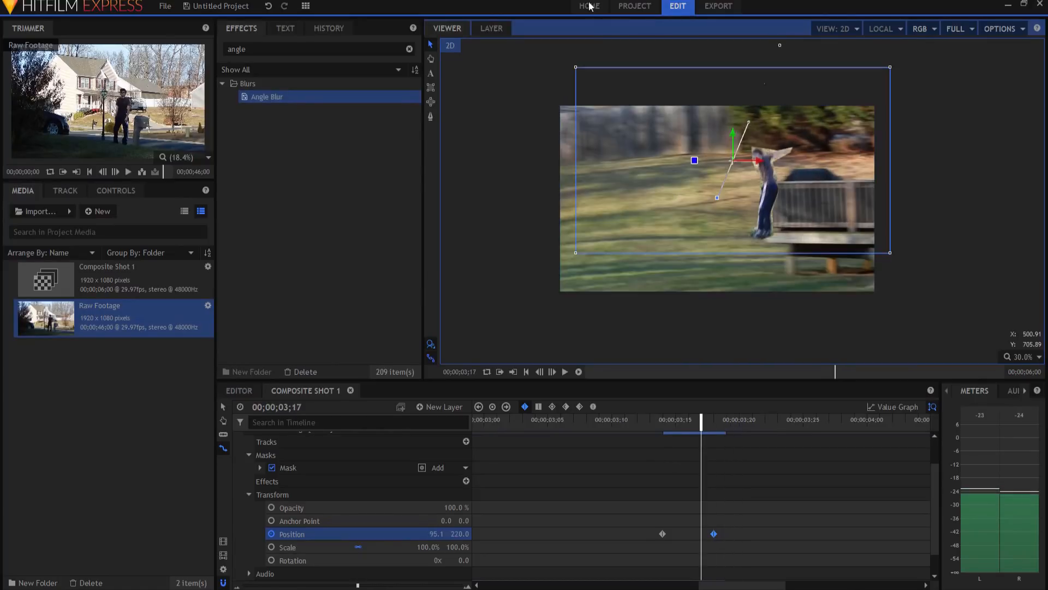
Step: Apply Angle Blur to the masked landing layer with a length of 215 px and an angle of 37°, and collapse the layer's properties
drag(272, 99, 308, 481)
click(260, 494)
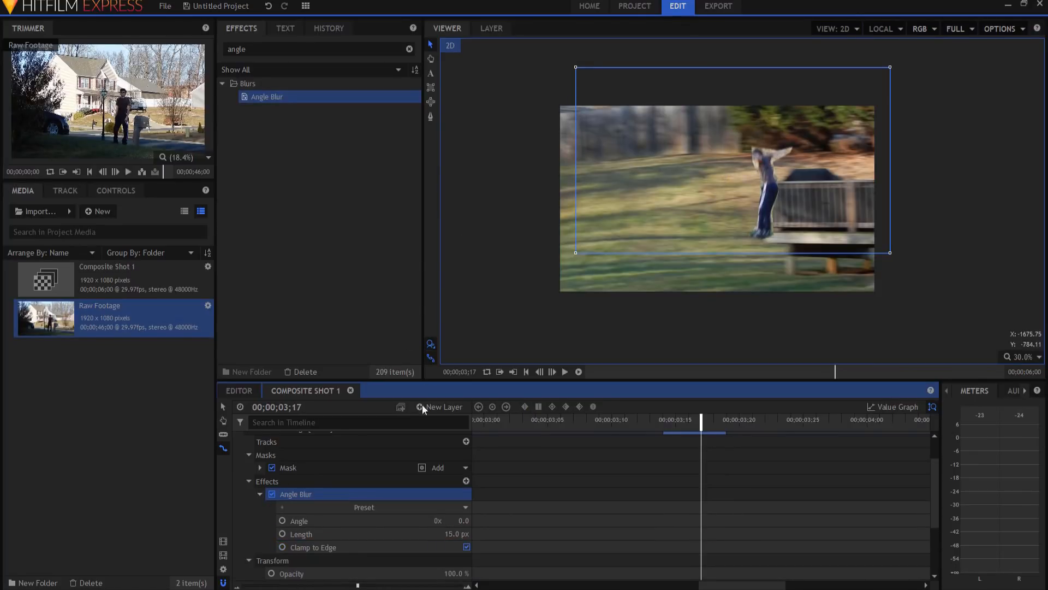
drag(457, 534, 479, 520)
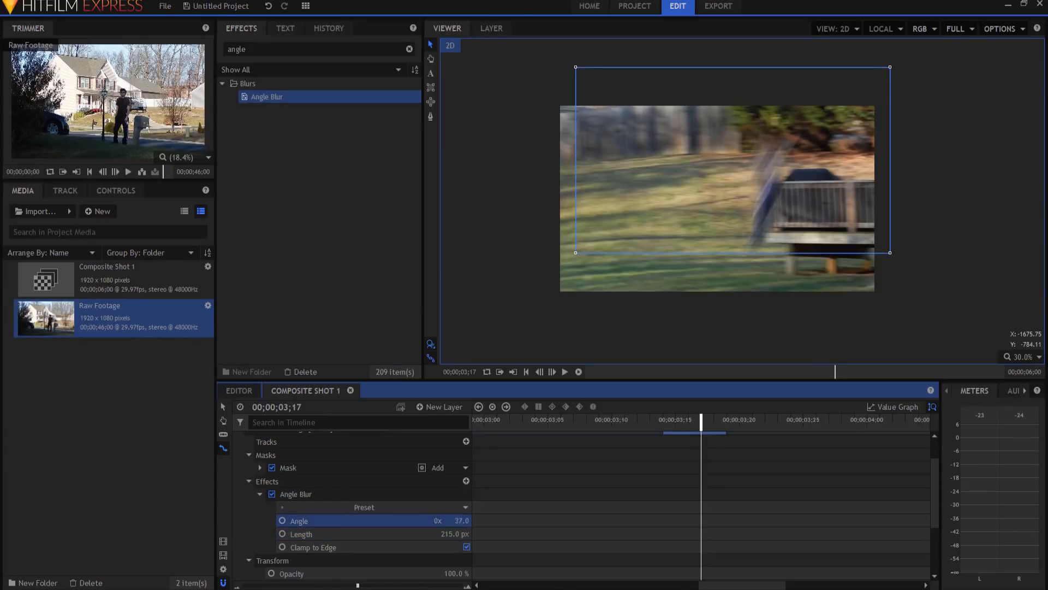
click(249, 481)
click(240, 473)
click(329, 538)
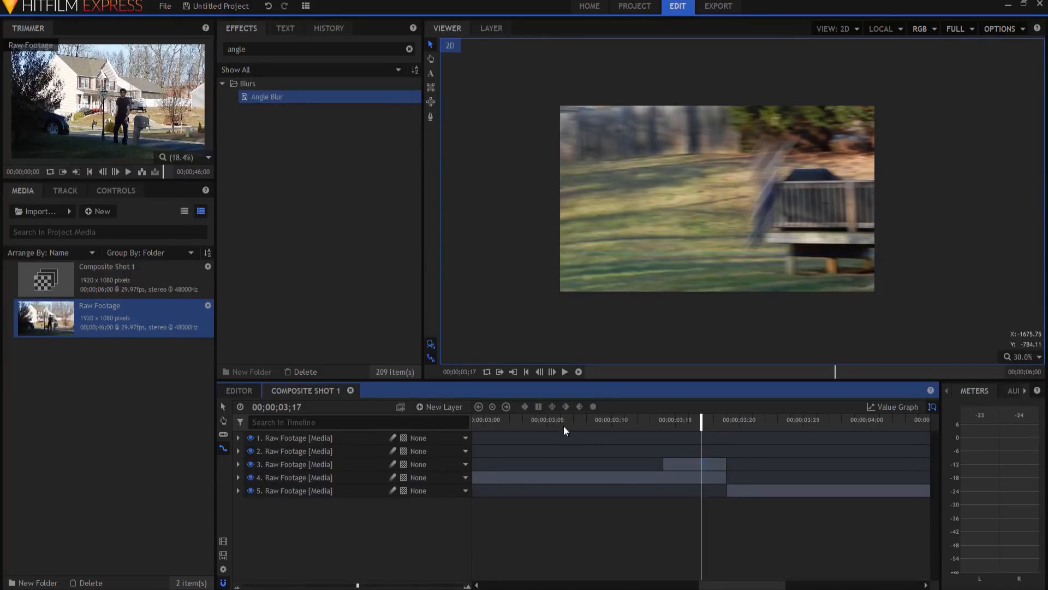
Step: Preview the landing by playing the composite shot from 00;00;03;04 until the man has landed
click(536, 421)
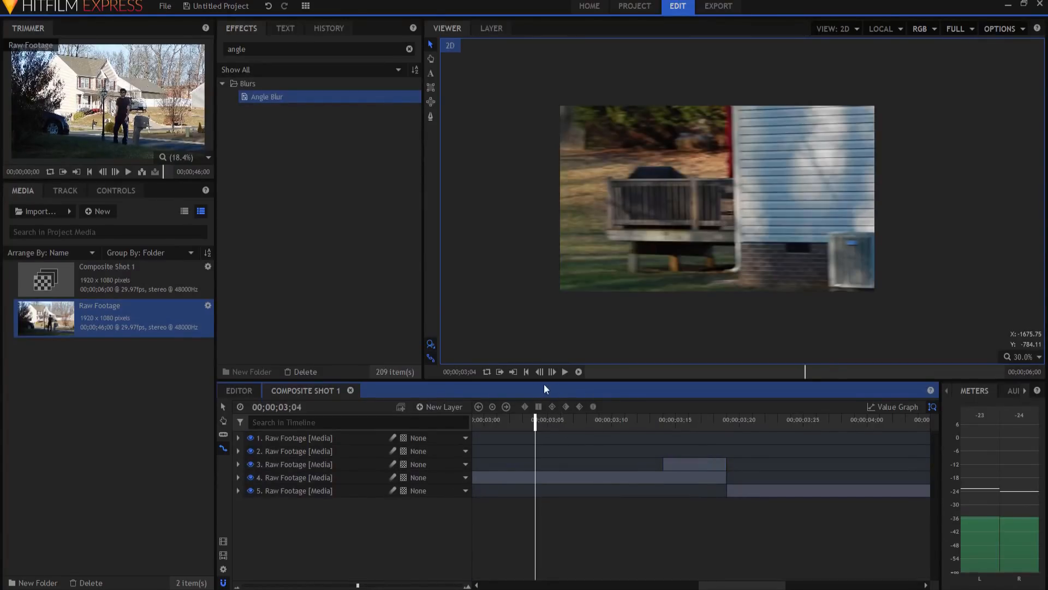
click(564, 371)
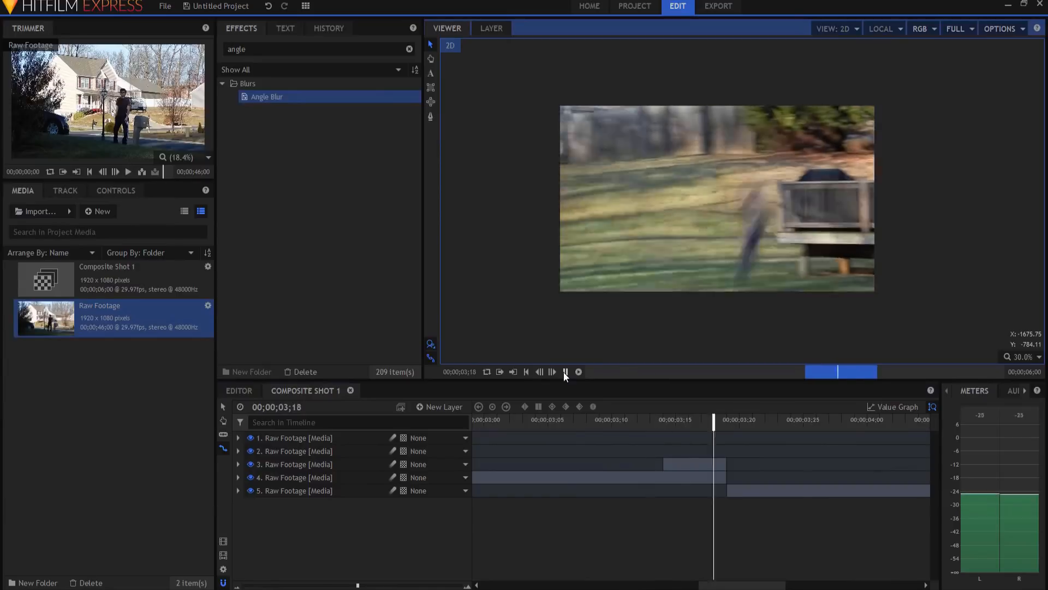
click(564, 371)
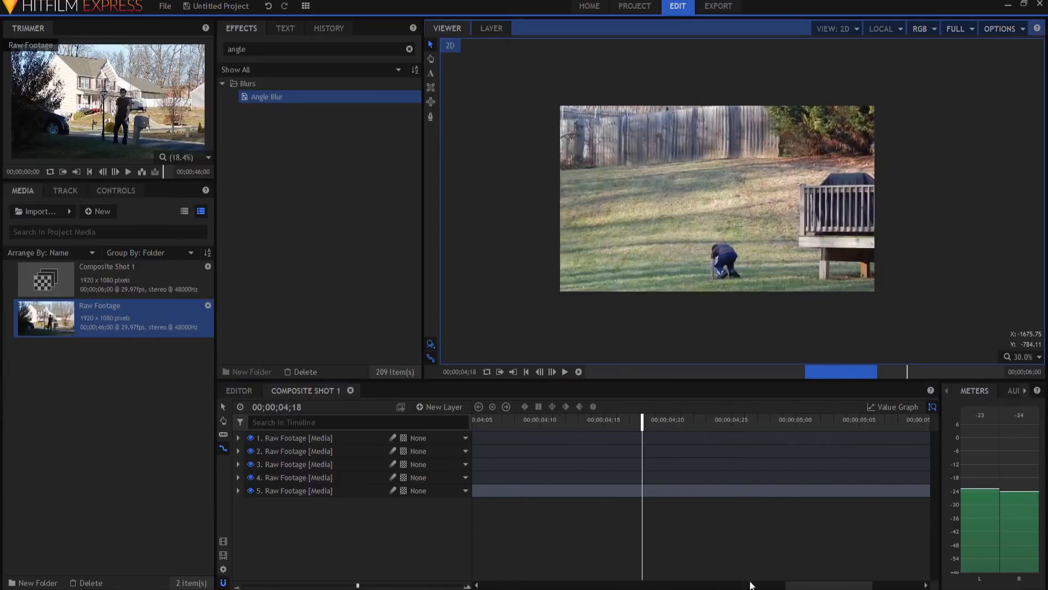
Step: Show the whole composite in the timeline, fit the frame to the viewer, and play the shot from the beginning
drag(356, 586, 243, 586)
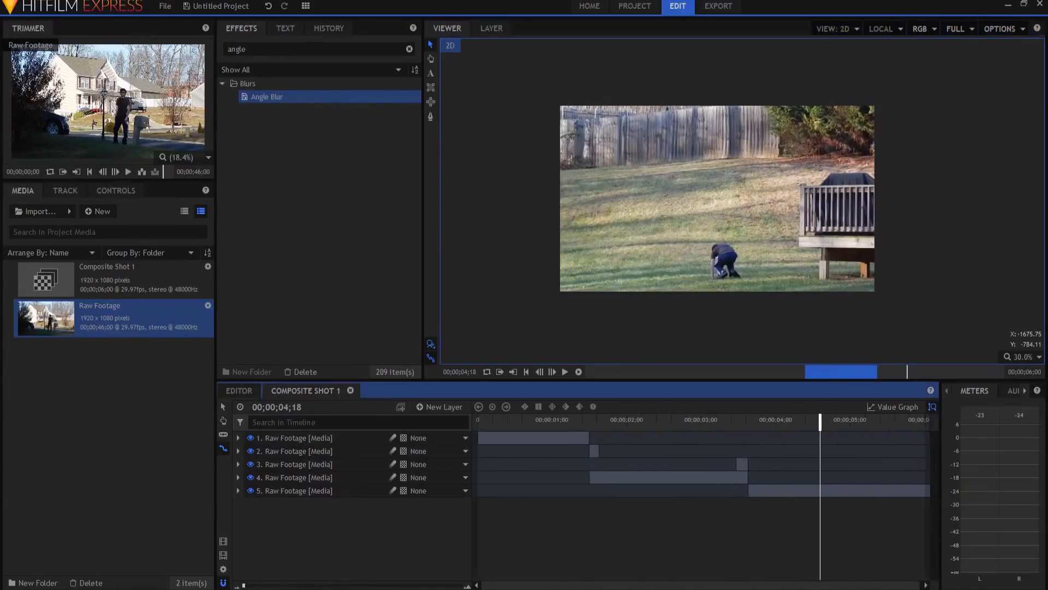
click(526, 373)
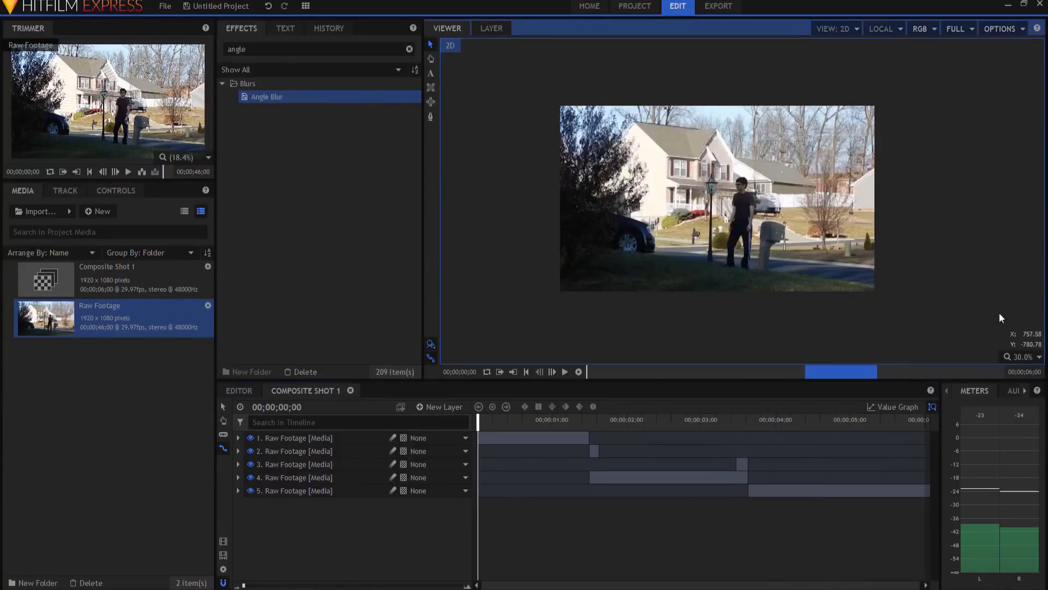
click(1018, 356)
click(1009, 496)
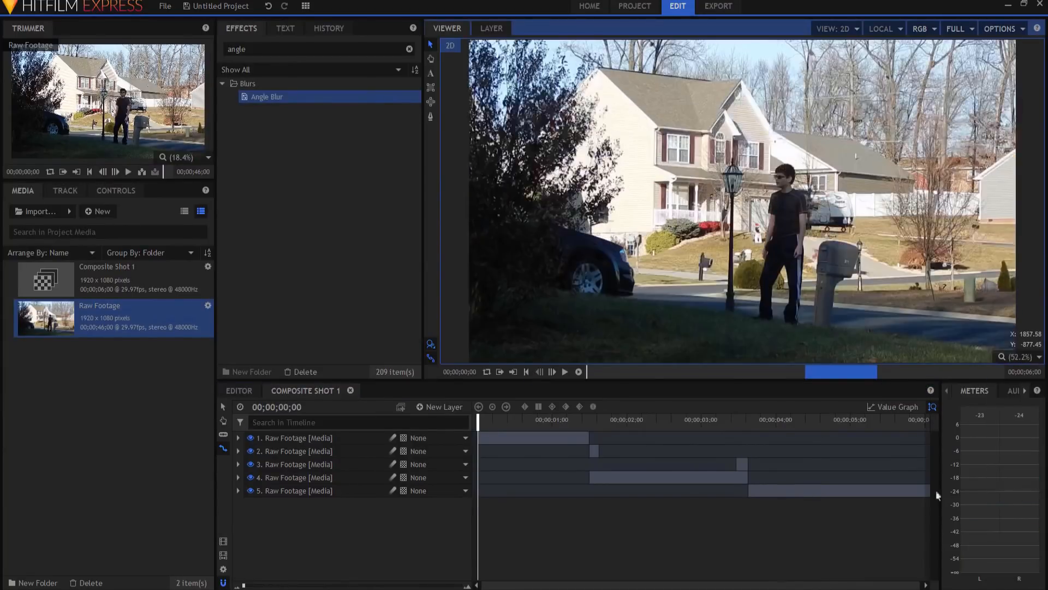
click(565, 372)
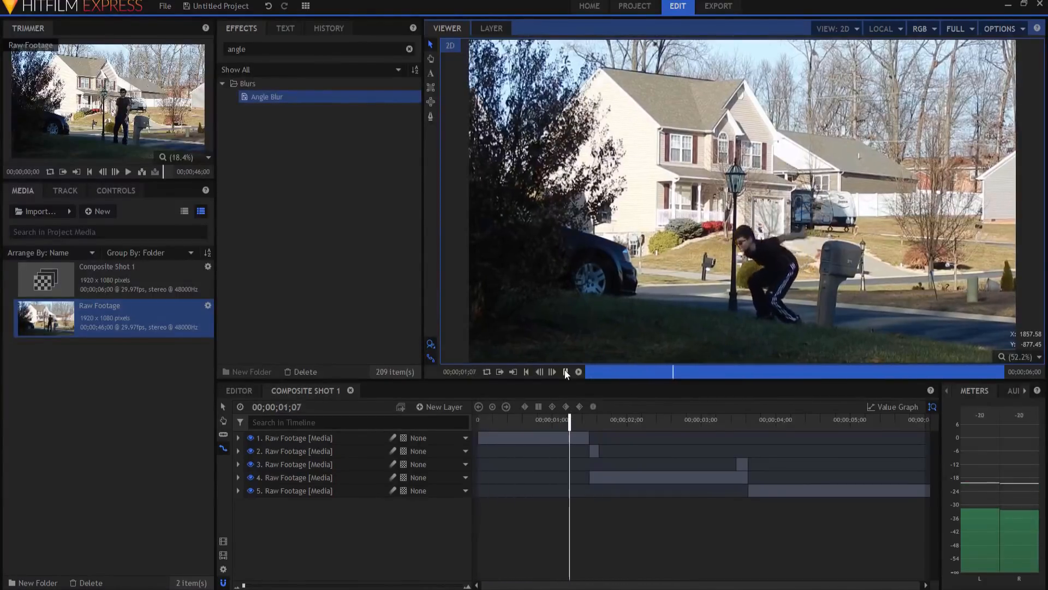